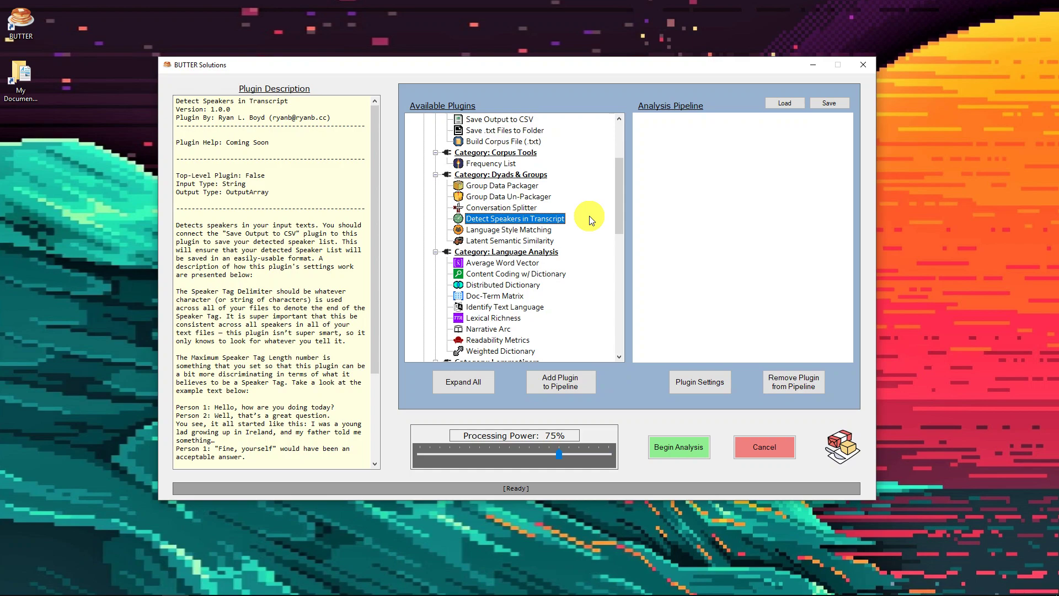
- View the Conversation Splitter plugin description, then open m0.txt from the Cornell Movie Corpus Transcripts folder in Notepad++
{"action": "left_click", "coordinate": [509, 209]}
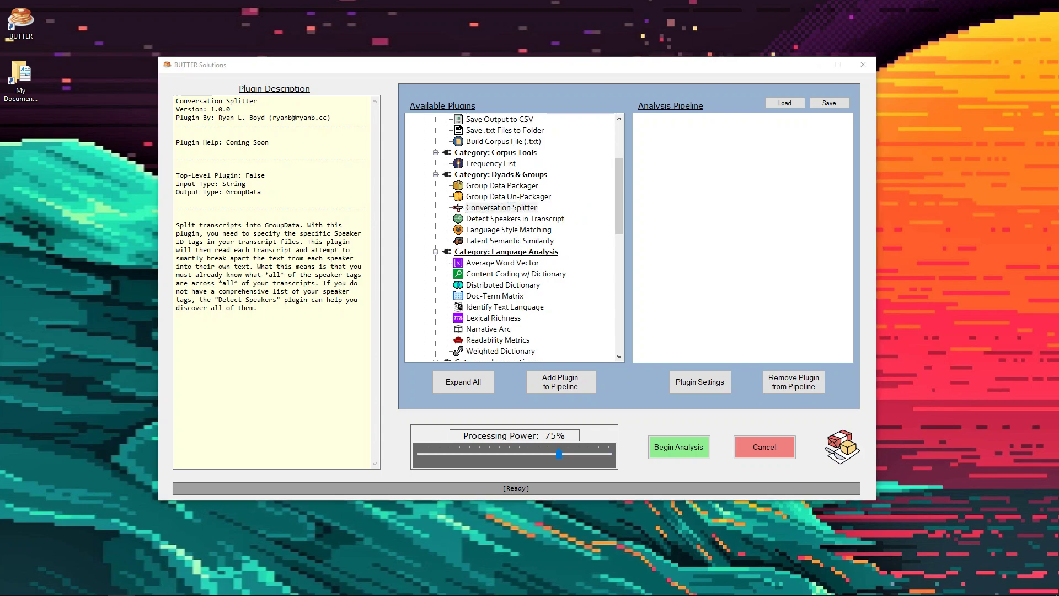
{"action": "left_click_drag", "start_coordinate": [1056, 99], "coordinate": [617, 97]}
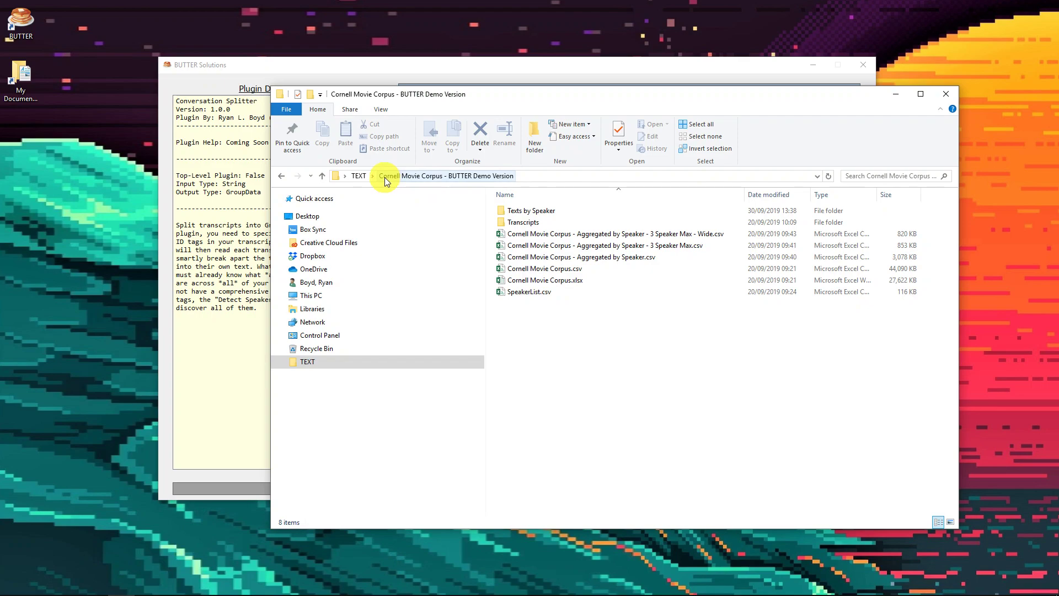
{"action": "double_click", "coordinate": [528, 224]}
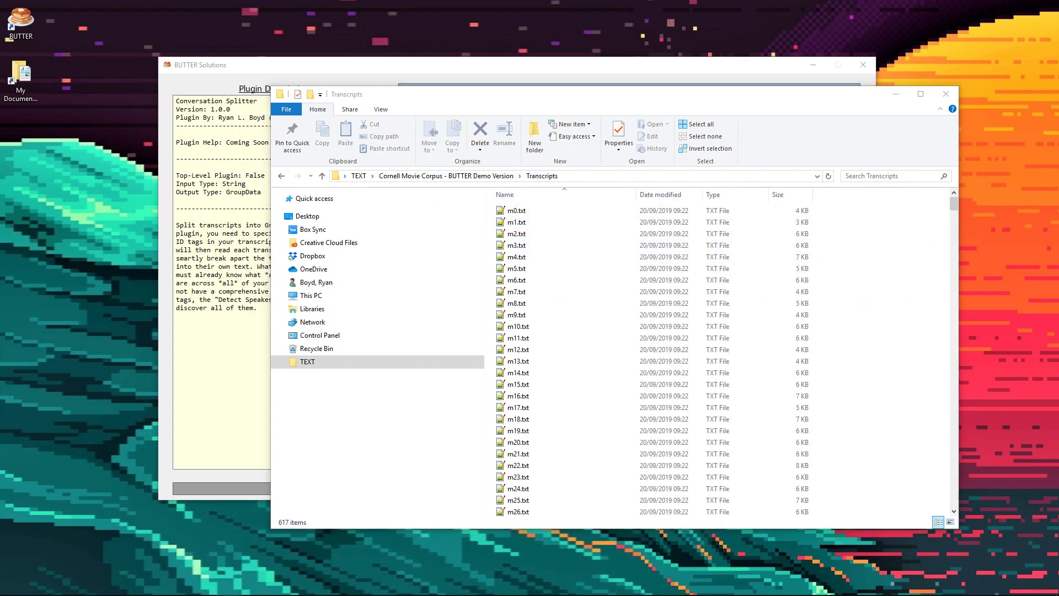
{"action": "double_click", "coordinate": [550, 213]}
{"action": "left_click_drag", "start_coordinate": [1058, 157], "coordinate": [481, 1]}
{"action": "left_click", "coordinate": [410, 112]}
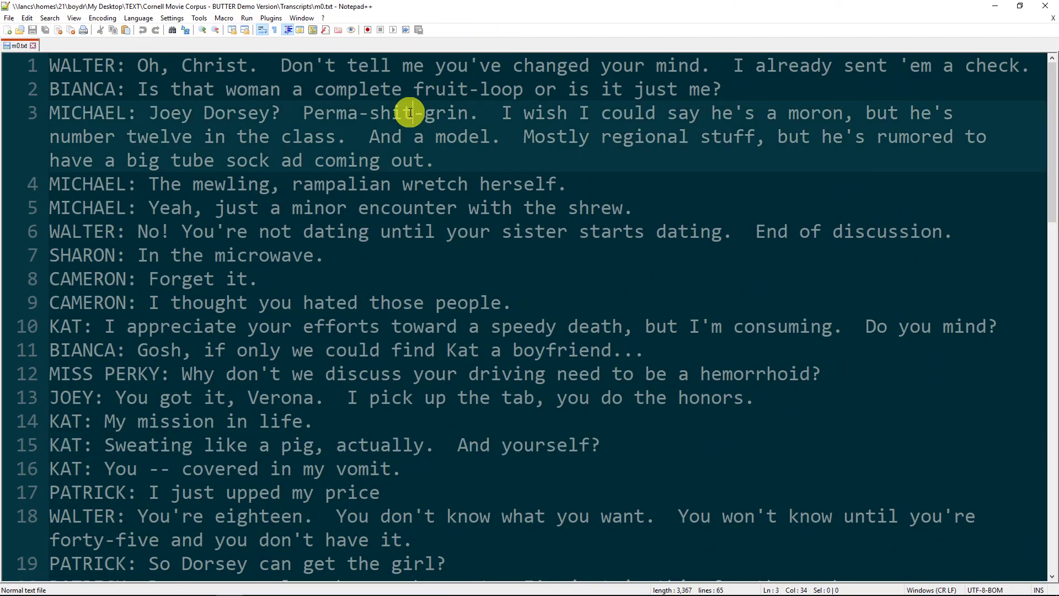
- Examine how the speaker tags at the start of the m0.txt transcript lines are formatted
{"action": "left_click_drag", "start_coordinate": [50, 65], "coordinate": [554, 273]}
{"action": "left_click", "coordinate": [522, 257]}
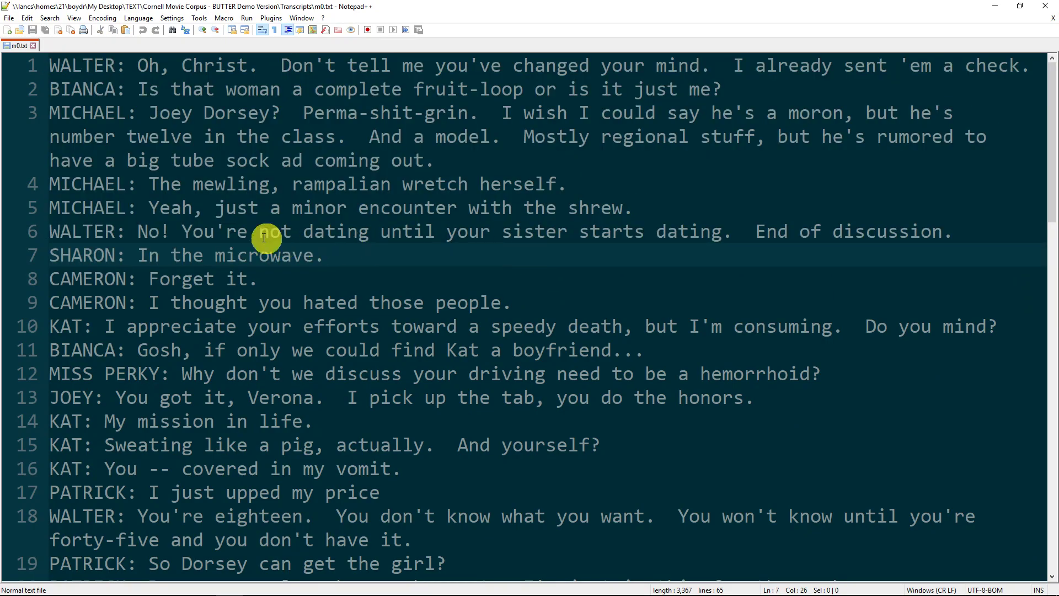
{"action": "left_click_drag", "start_coordinate": [49, 63], "coordinate": [132, 64]}
{"action": "left_click_drag", "start_coordinate": [50, 88], "coordinate": [122, 87]}
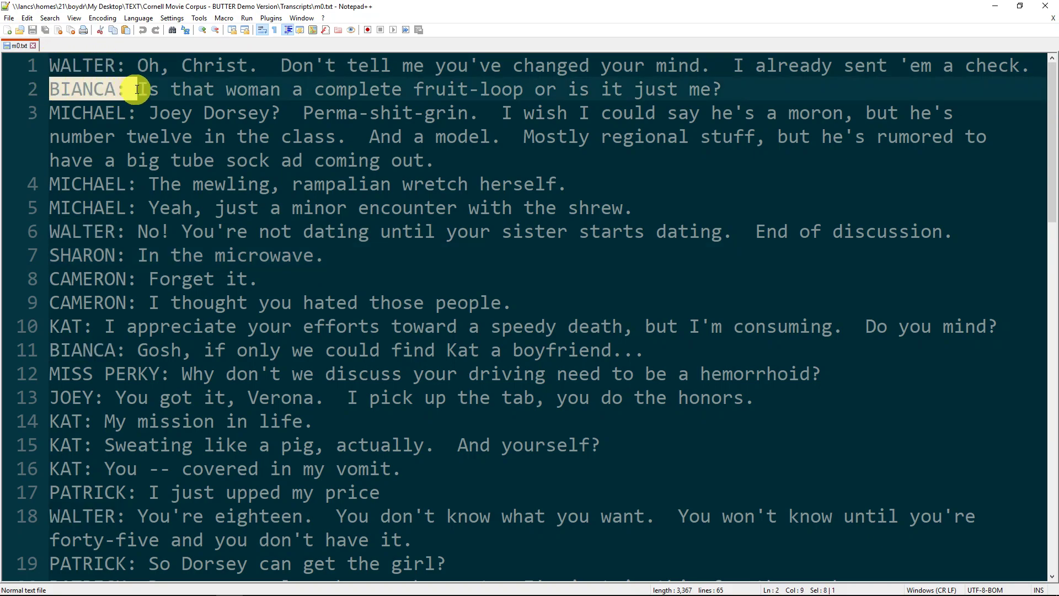
{"action": "left_click_drag", "start_coordinate": [49, 113], "coordinate": [144, 111]}
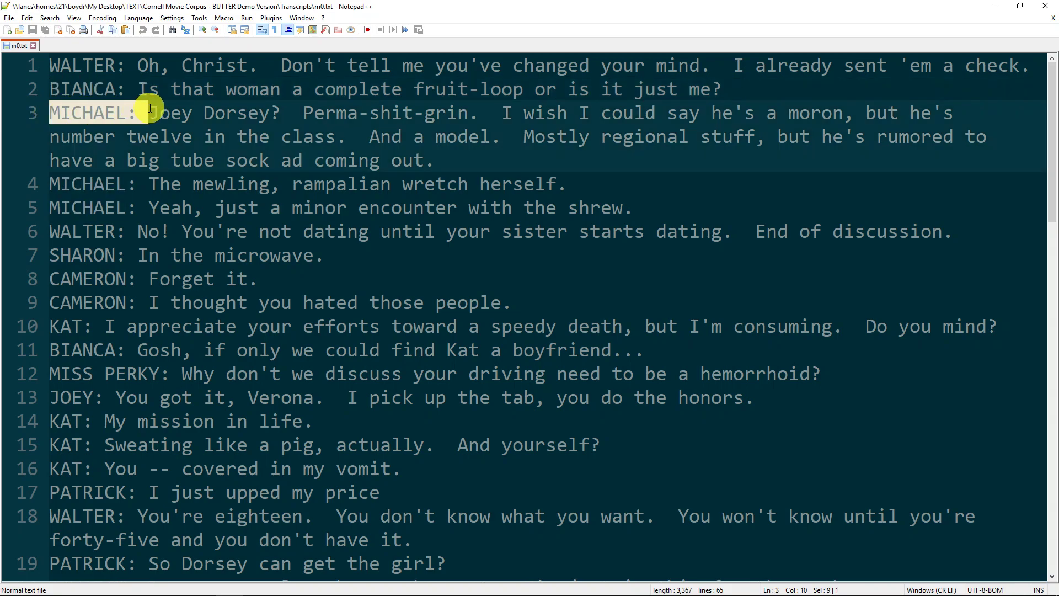
{"action": "left_click_drag", "start_coordinate": [49, 184], "coordinate": [145, 189]}
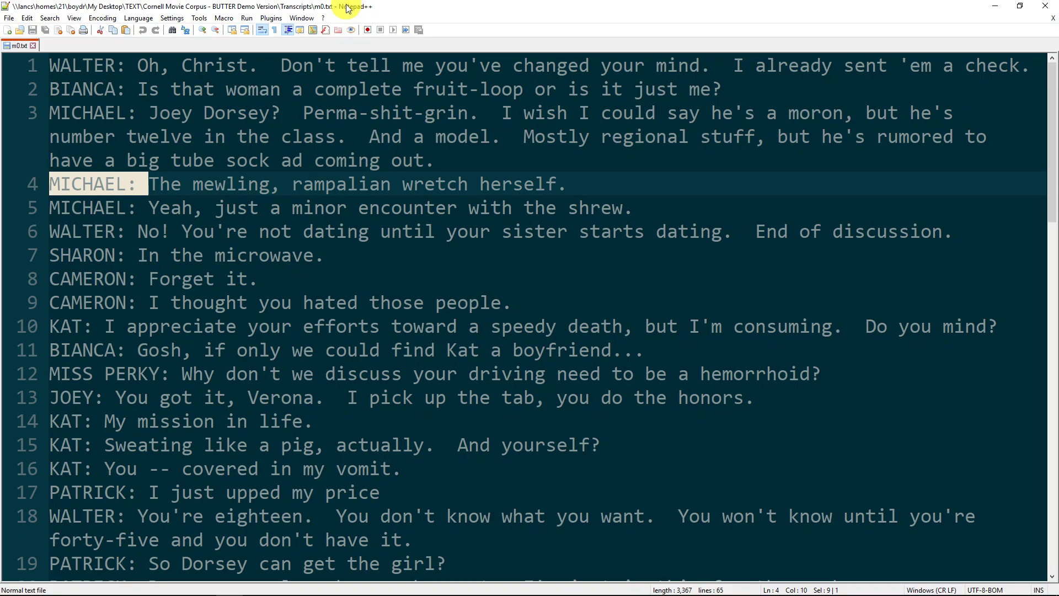
{"action": "left_click_drag", "start_coordinate": [60, 67], "coordinate": [787, 61]}
{"action": "left_click", "coordinate": [703, 65]}
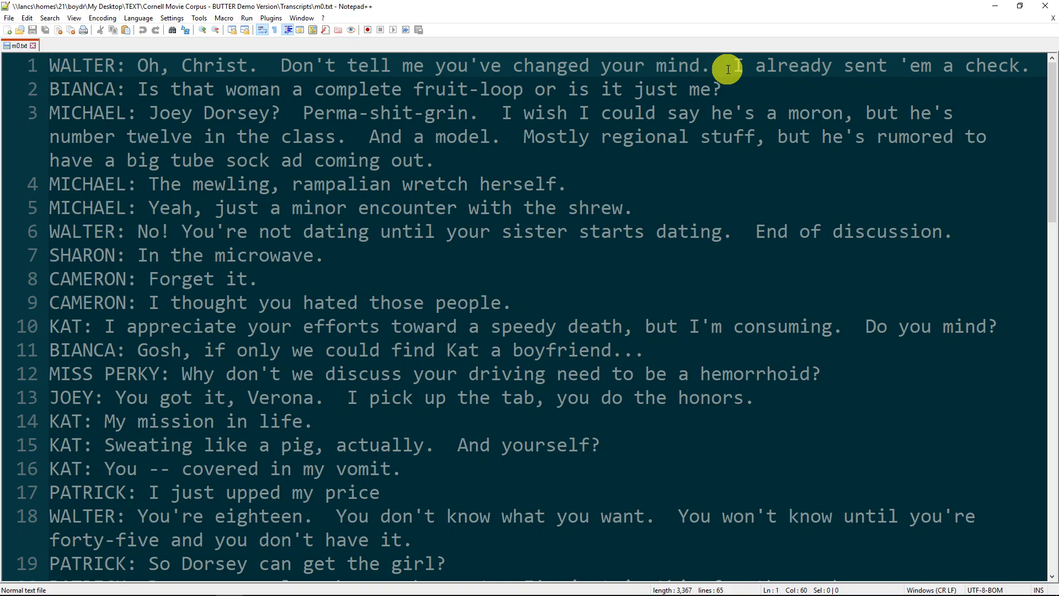
{"action": "left_click", "coordinate": [91, 84]}
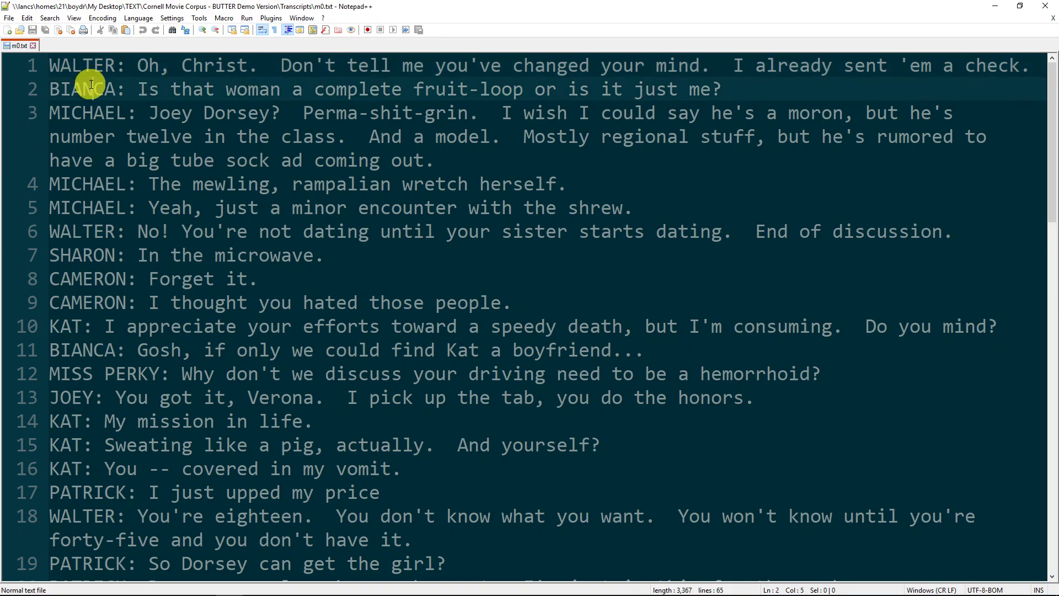
{"action": "left_click", "coordinate": [83, 184]}
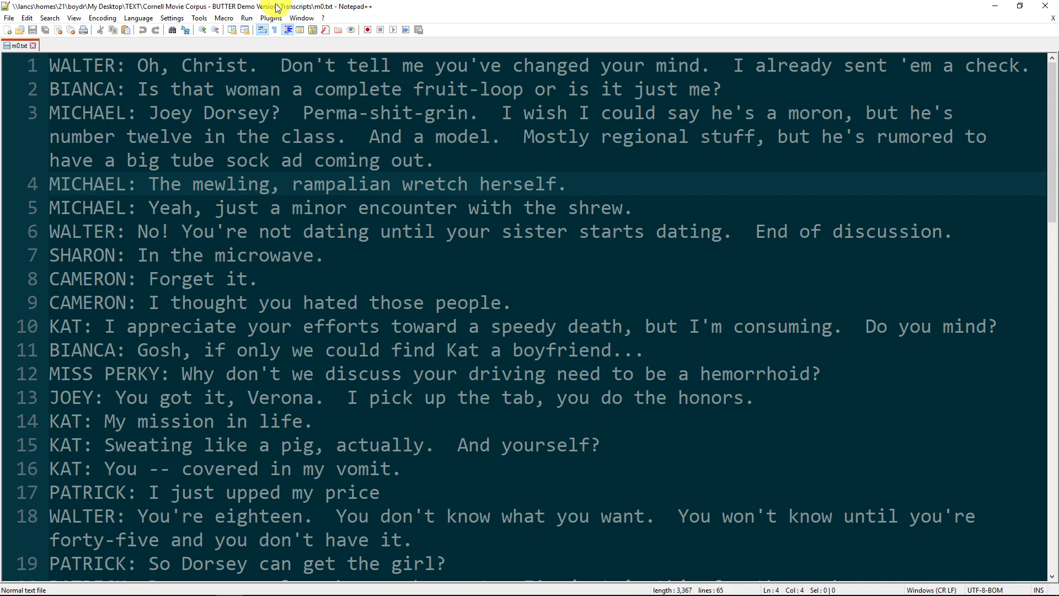
- Replace the speaker names on lines 1 and 2 of the transcript with the tags P1 and P22
{"action": "left_click_drag", "start_coordinate": [138, 66], "coordinate": [44, 66]}
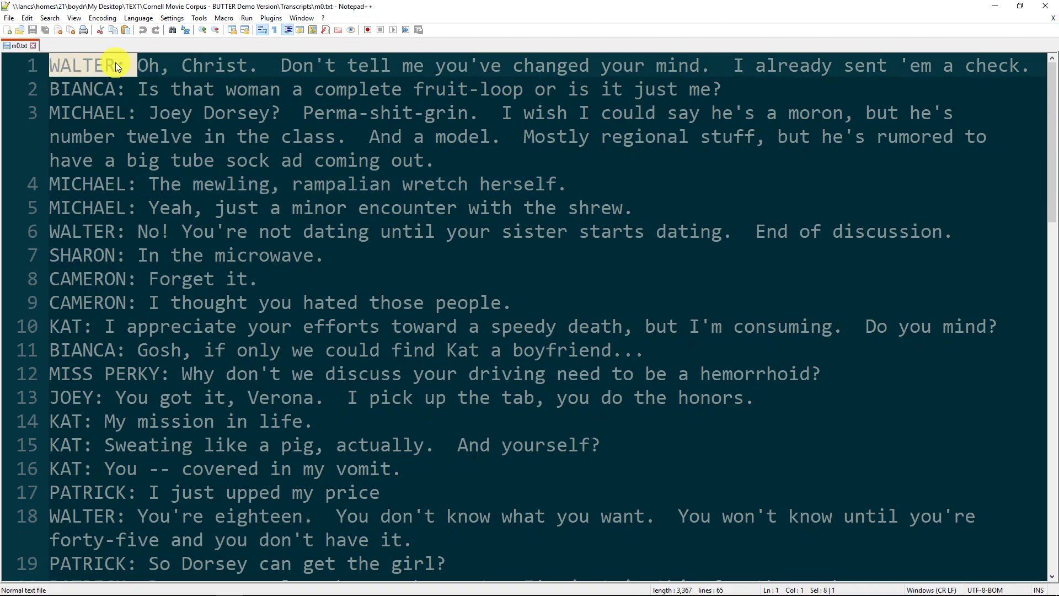
{"action": "left_click_drag", "start_coordinate": [115, 65], "coordinate": [2, 60]}
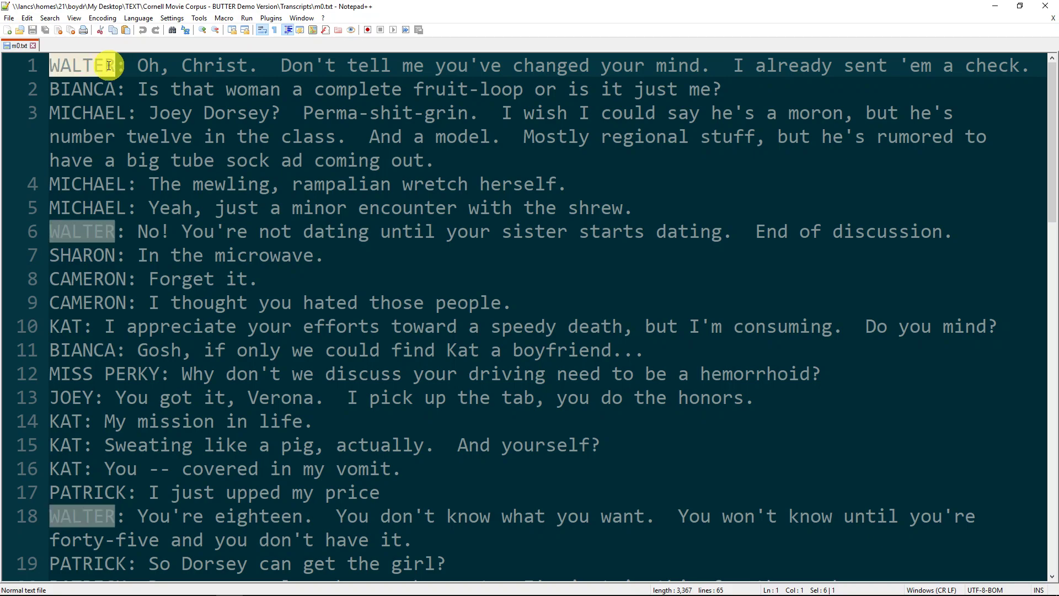
{"action": "type", "text": "P1"}
{"action": "key", "text": "Right"}
{"action": "key", "text": "Down"}
{"action": "key", "text": "Right"}
{"action": "key", "text": "shift+Home"}
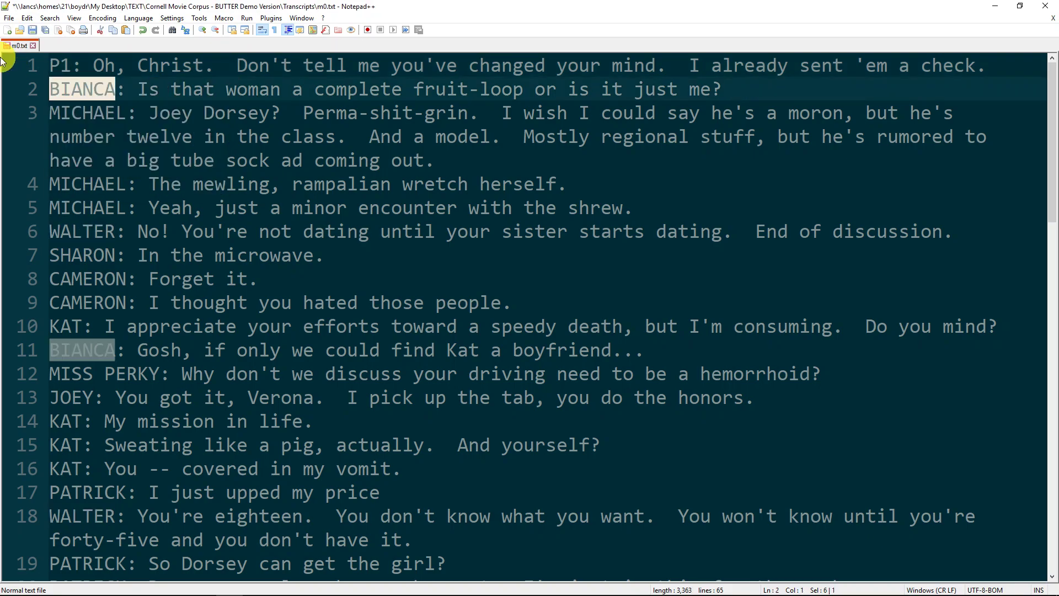
{"action": "type", "text": "p2"}
{"action": "key", "text": "Down"}
{"action": "key", "text": "Right"}
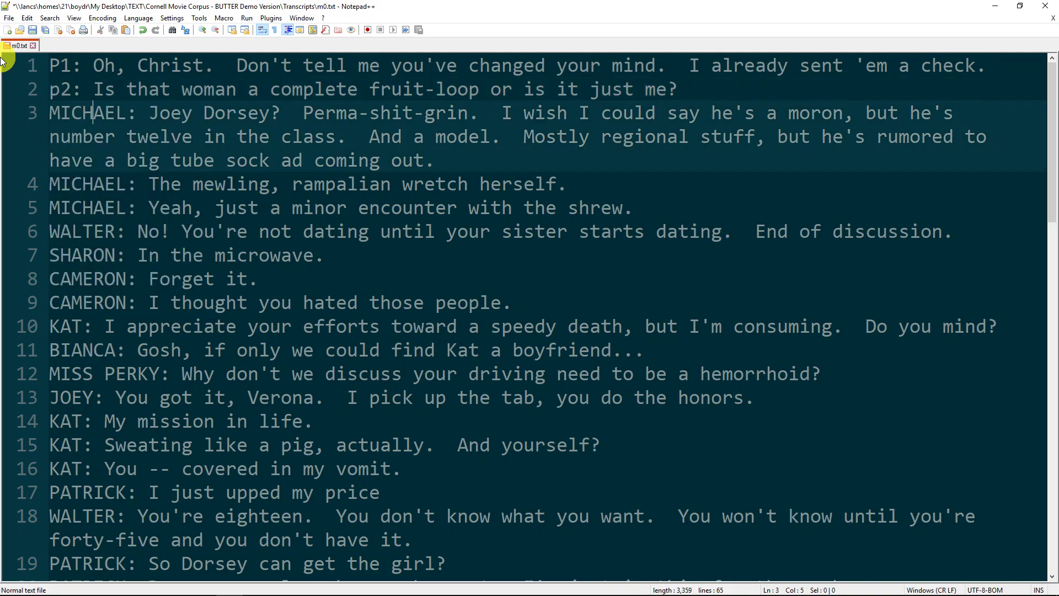
{"action": "left_click_drag", "start_coordinate": [60, 89], "coordinate": [44, 93]}
{"action": "type", "text": "P"}
{"action": "key", "text": "Right"}
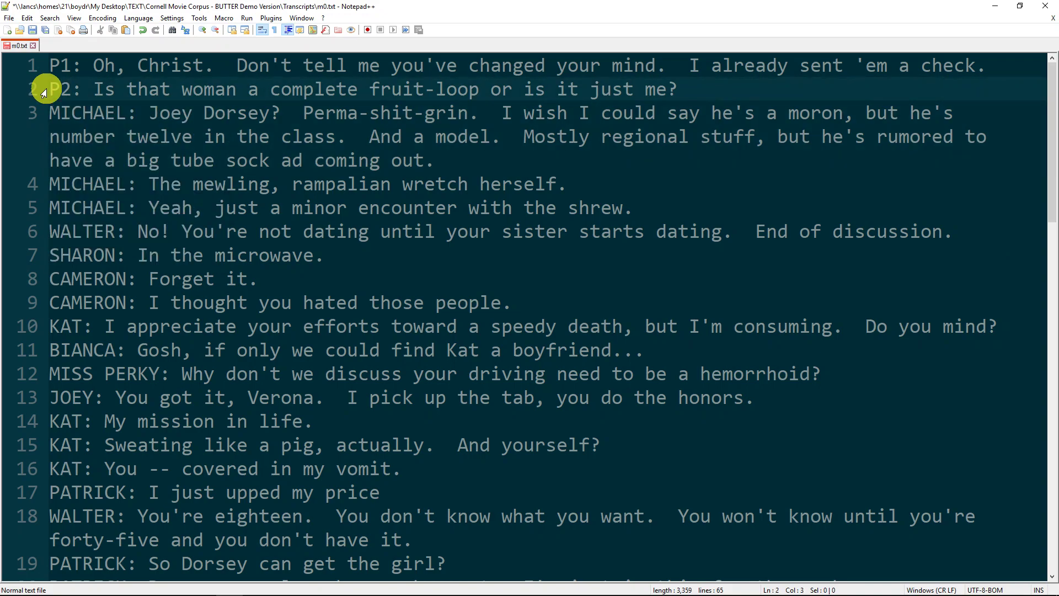
{"action": "type", "text": "2"}
- Replace the speaker name on line 3 with P2 and compare it with the P22 tag above
{"action": "left_click_drag", "start_coordinate": [137, 113], "coordinate": [33, 113]}
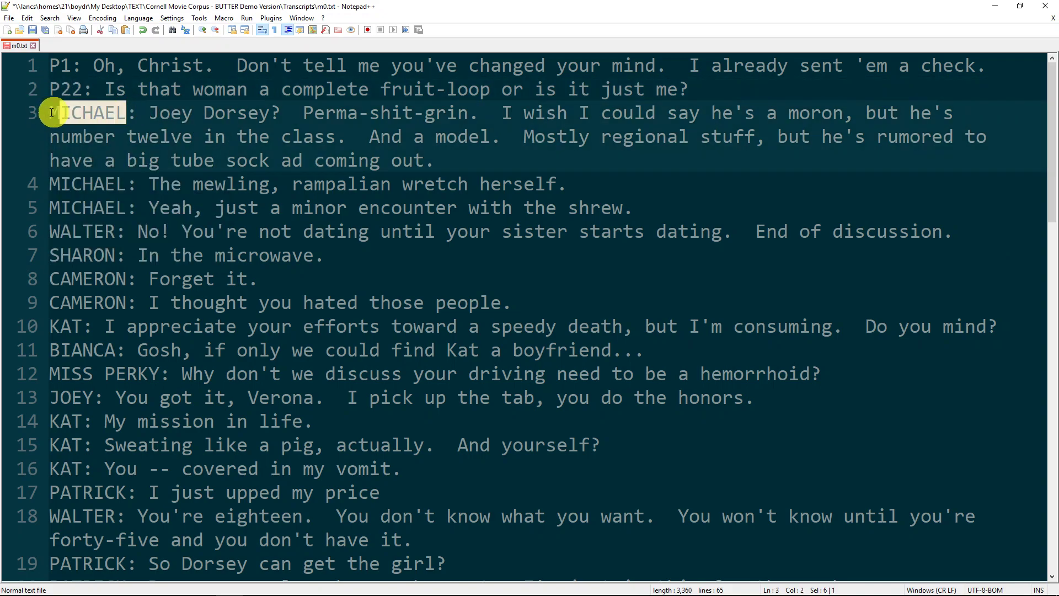
{"action": "type", "text": "P22"}
{"action": "key", "text": "BackSpace"}
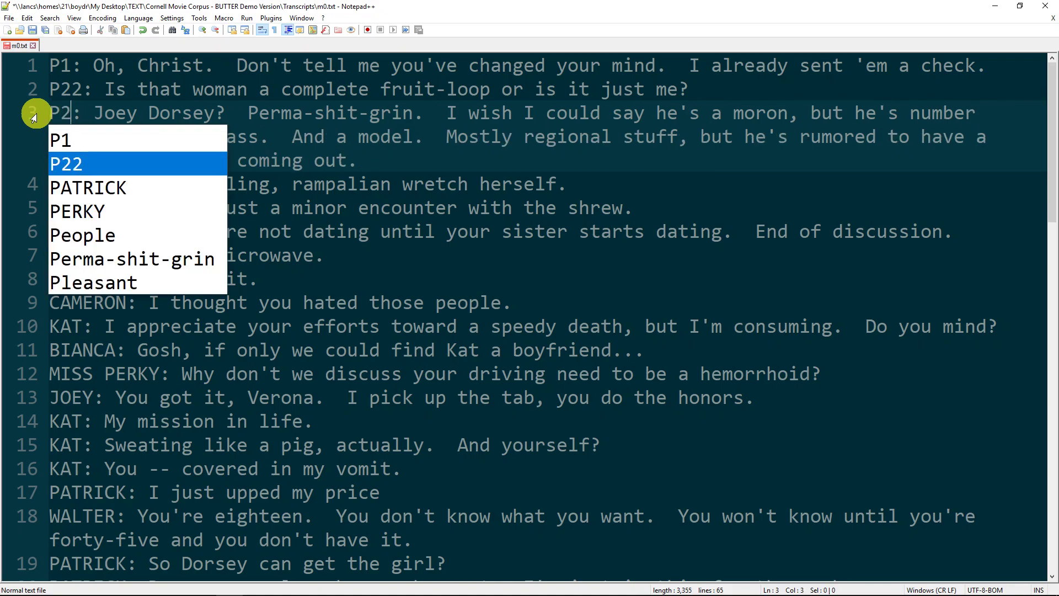
{"action": "key", "text": "Right"}
{"action": "key", "text": "Down"}
{"action": "left_click_drag", "start_coordinate": [83, 89], "coordinate": [49, 113]}
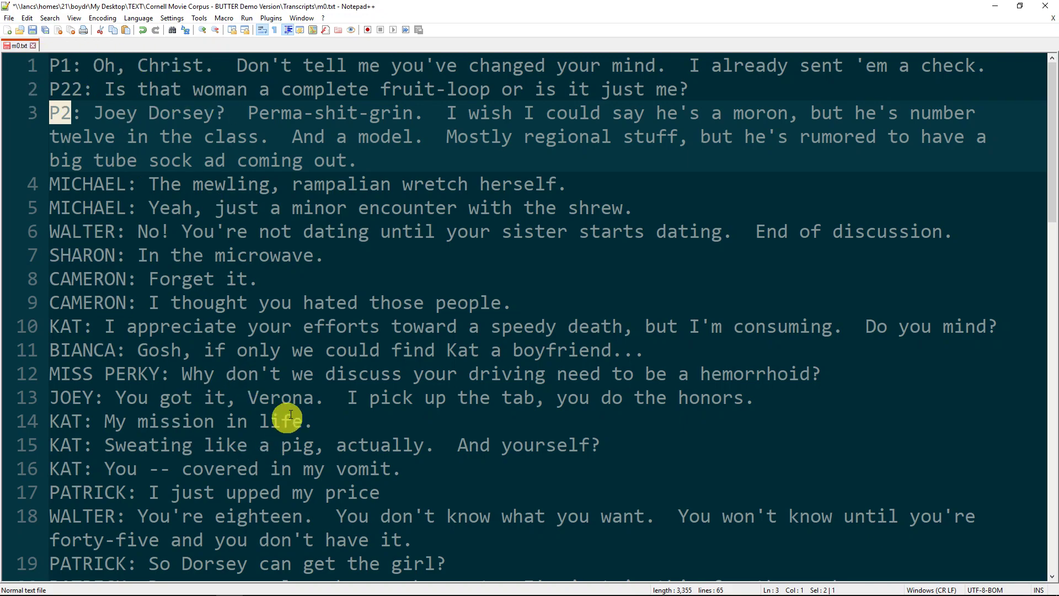
{"action": "left_click_drag", "start_coordinate": [91, 90], "coordinate": [43, 98]}
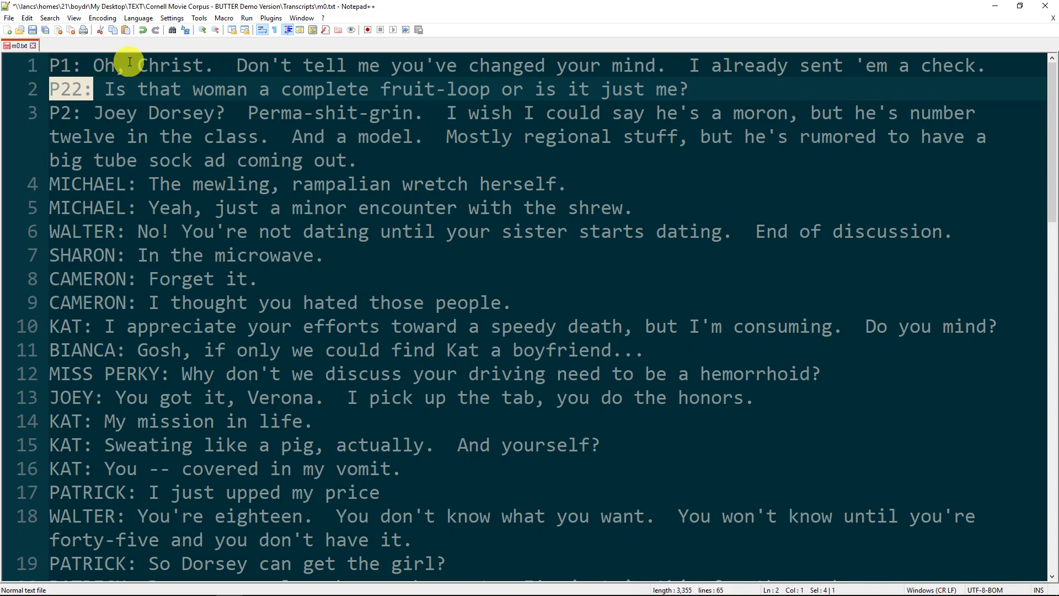
- Undo all the speaker tag replacements in the transcript
{"action": "key", "text": "ctrl+z"}
{"action": "key", "text": "ctrl+z"}
{"action": "key", "text": "ctrl+z"}
{"action": "key", "text": "ctrl+z"}
{"action": "key", "text": "ctrl+z"}
{"action": "key", "text": "ctrl+z"}
{"action": "key", "text": "ctrl+z"}
- Return to BUTTER and add the Load .txt Files from Folder plugin to the analysis pipeline
{"action": "left_click_drag", "start_coordinate": [267, 5], "coordinate": [1058, 93]}
{"action": "left_click_drag", "start_coordinate": [688, 98], "coordinate": [1058, 104]}
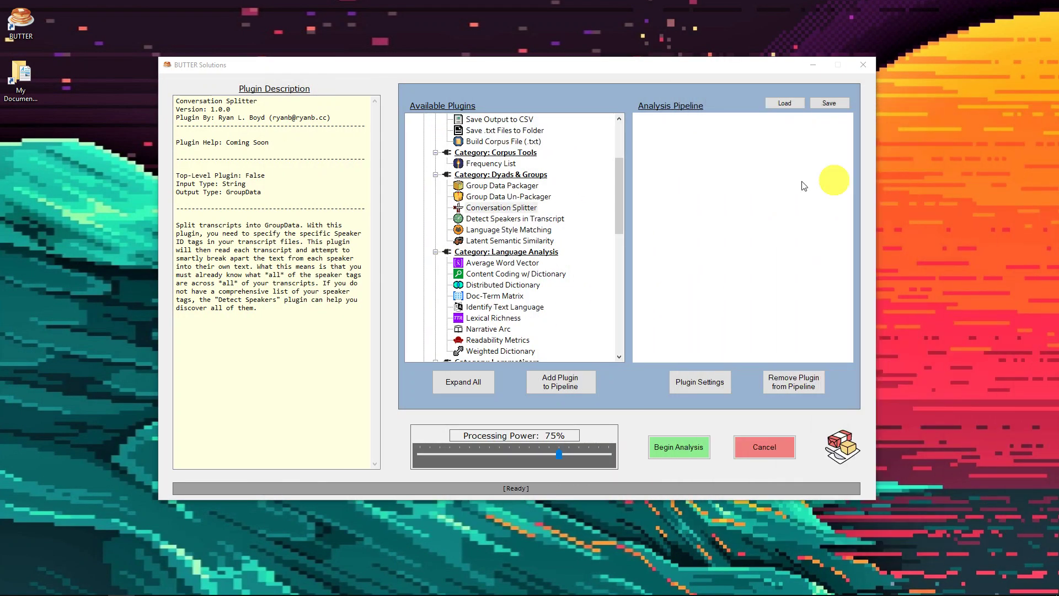
{"action": "left_click_drag", "start_coordinate": [621, 205], "coordinate": [611, 143]}
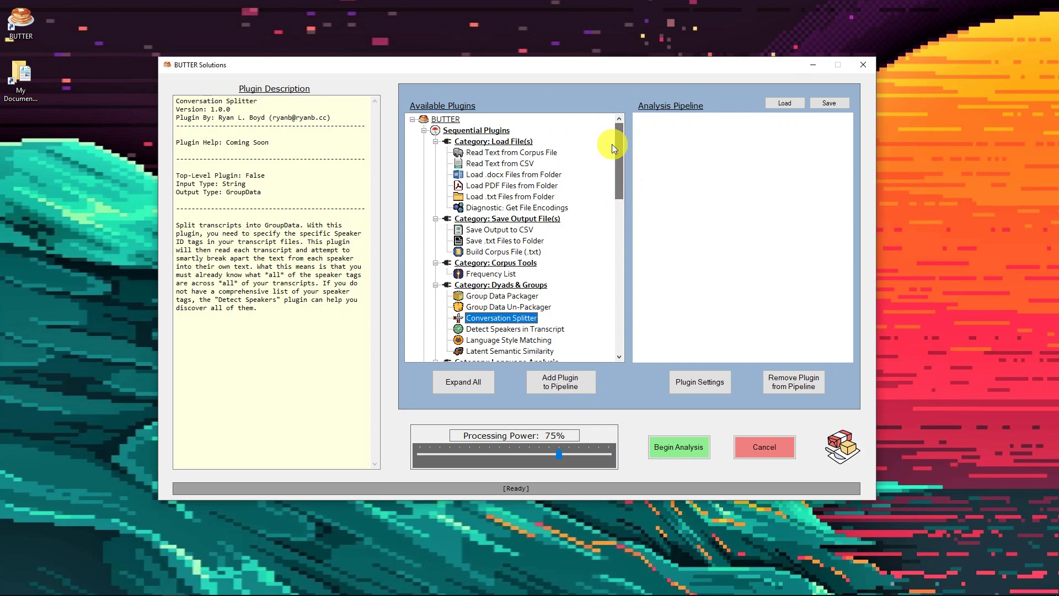
{"action": "left_click", "coordinate": [500, 197]}
{"action": "left_click", "coordinate": [573, 379]}
- Set the Load .txt Files from Folder plugin's source folder to Transcripts, inside the Cornell Movie Corpus folder under TEXT
{"action": "left_click", "coordinate": [701, 387]}
{"action": "left_click", "coordinate": [382, 316]}
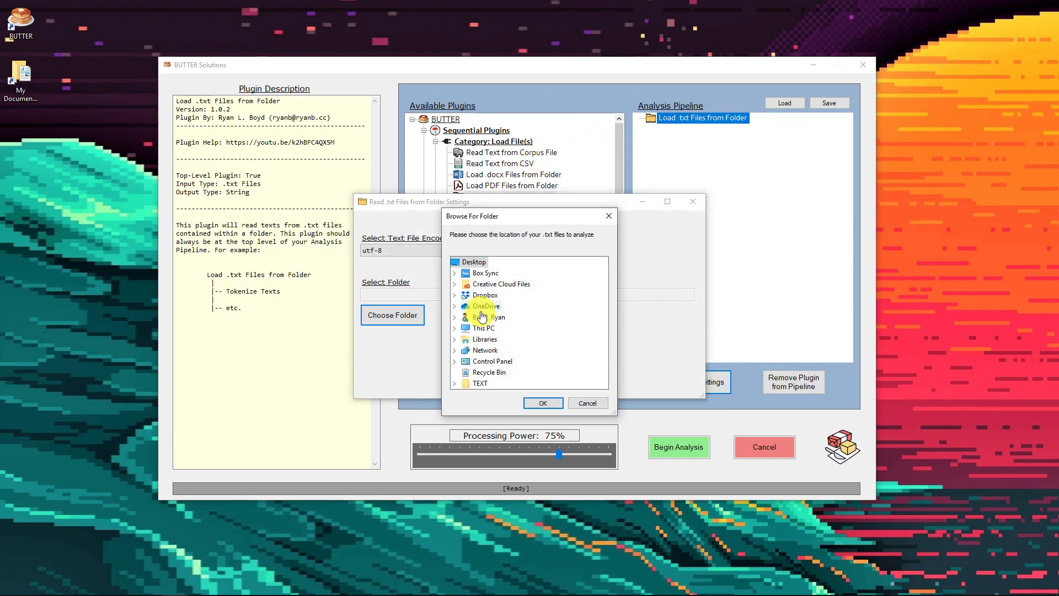
{"action": "left_click", "coordinate": [455, 372]}
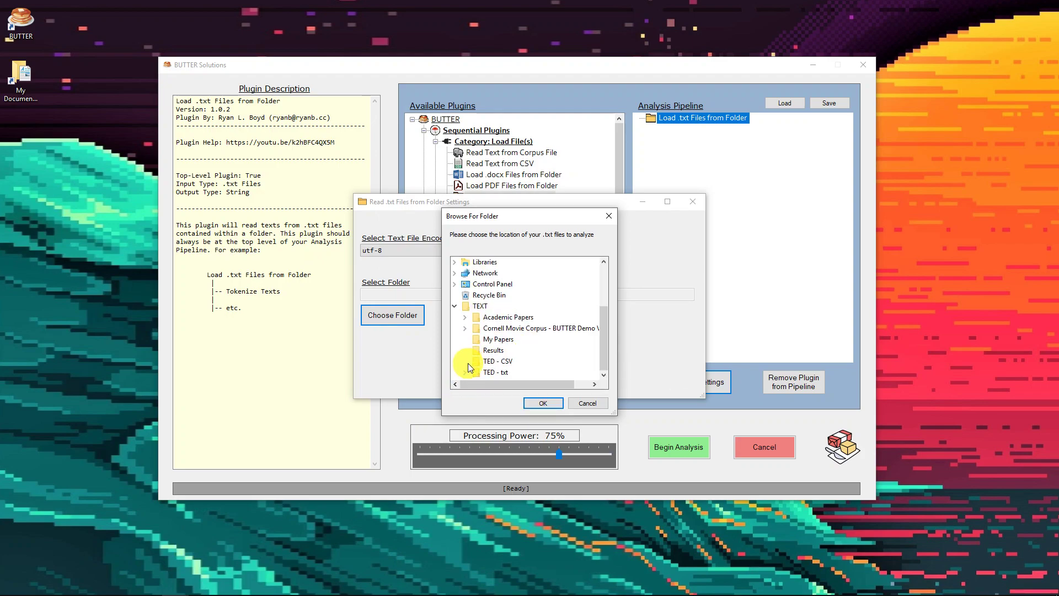
{"action": "left_click", "coordinate": [464, 372]}
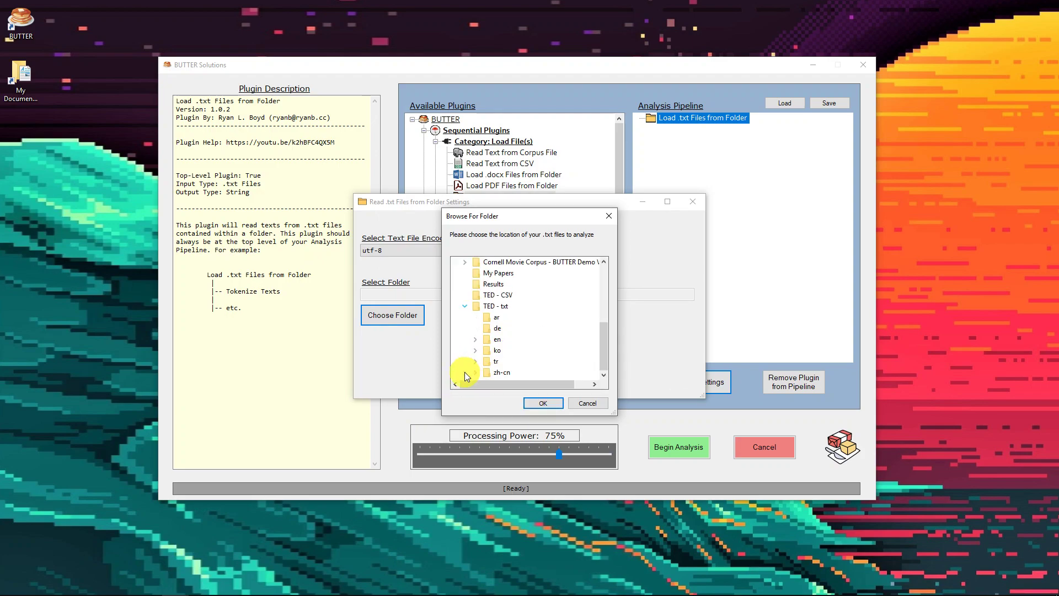
{"action": "left_click", "coordinate": [467, 310]}
{"action": "left_click", "coordinate": [465, 328]}
{"action": "left_click", "coordinate": [499, 349]}
{"action": "left_click", "coordinate": [549, 397]}
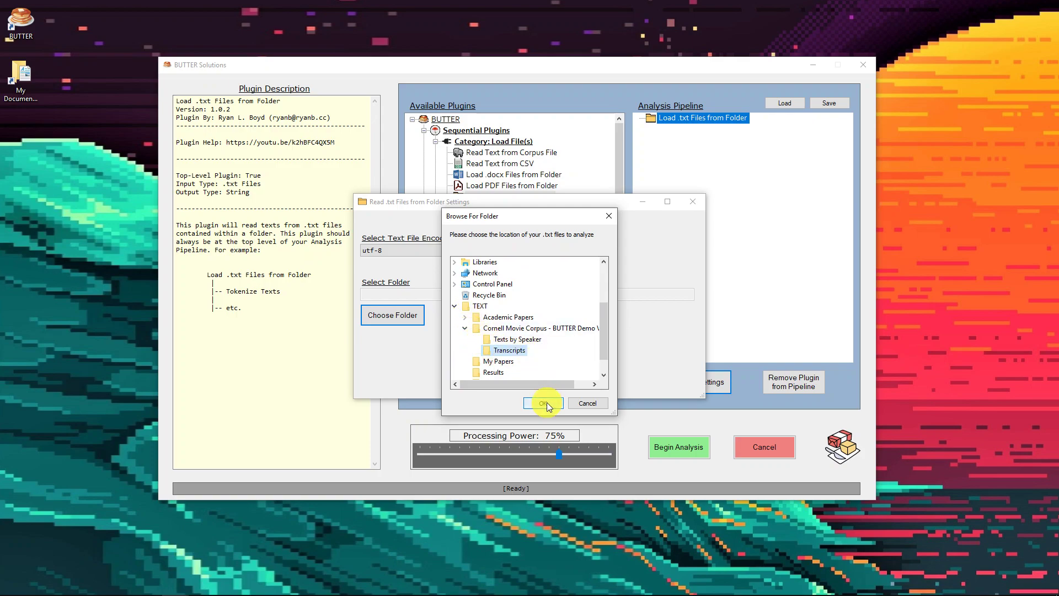
{"action": "left_click", "coordinate": [542, 372]}
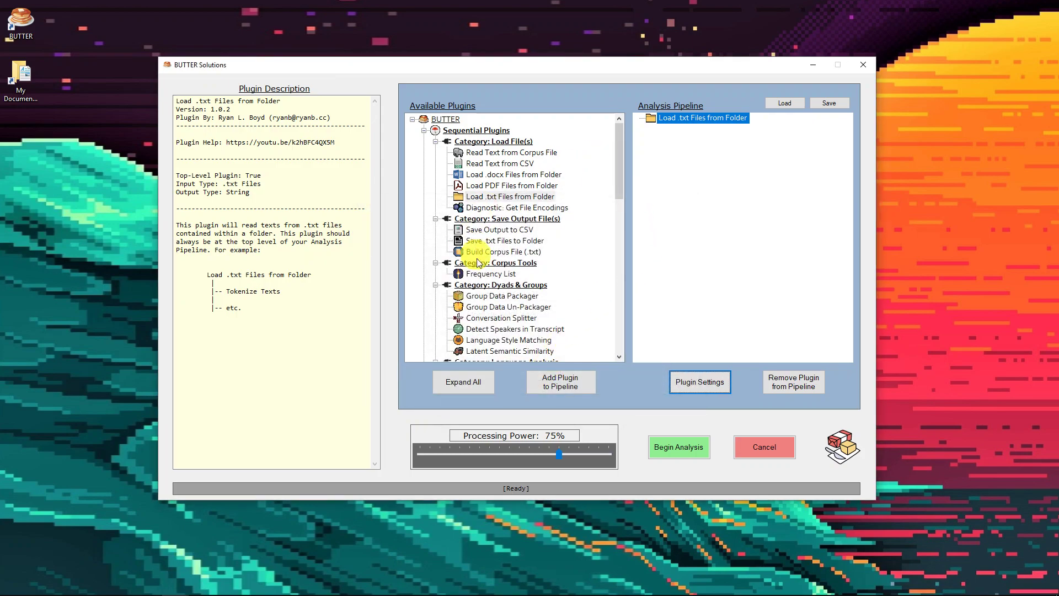
- Add the Detect Speakers in Transcript plugin beneath the loading plugin in the pipeline and open its settings
{"action": "scroll", "coordinate": [476, 254], "scroll_direction": "down", "scroll_amount": 3}
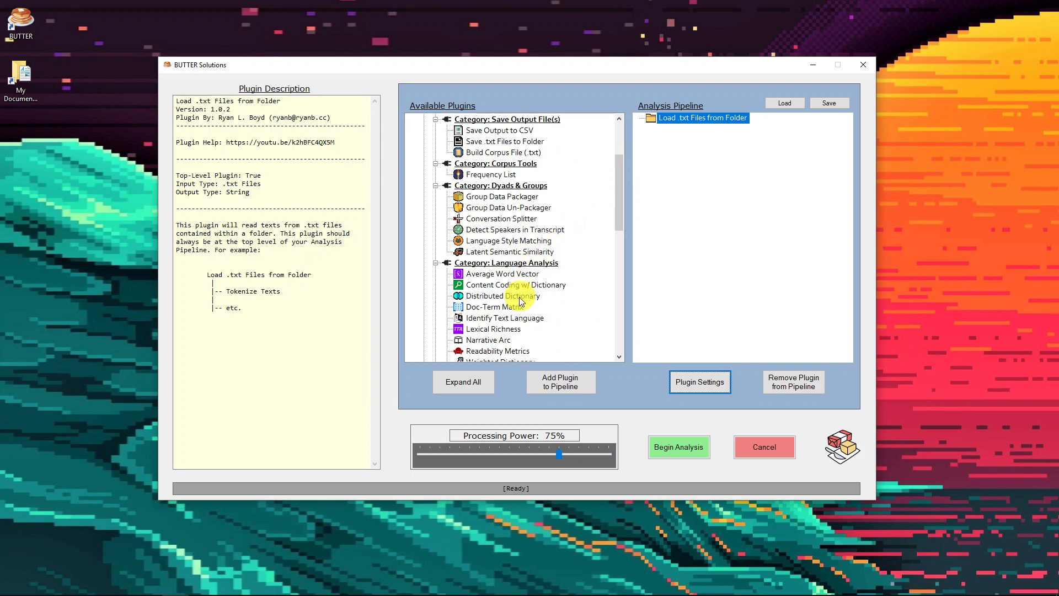
{"action": "left_click", "coordinate": [507, 231]}
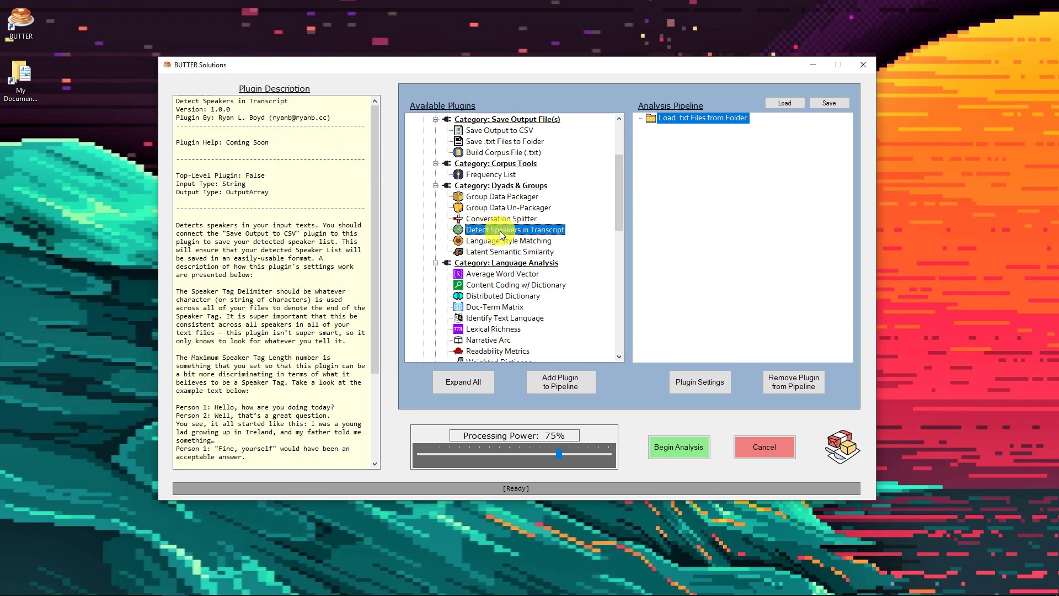
{"action": "left_click", "coordinate": [589, 376]}
{"action": "left_click", "coordinate": [700, 381]}
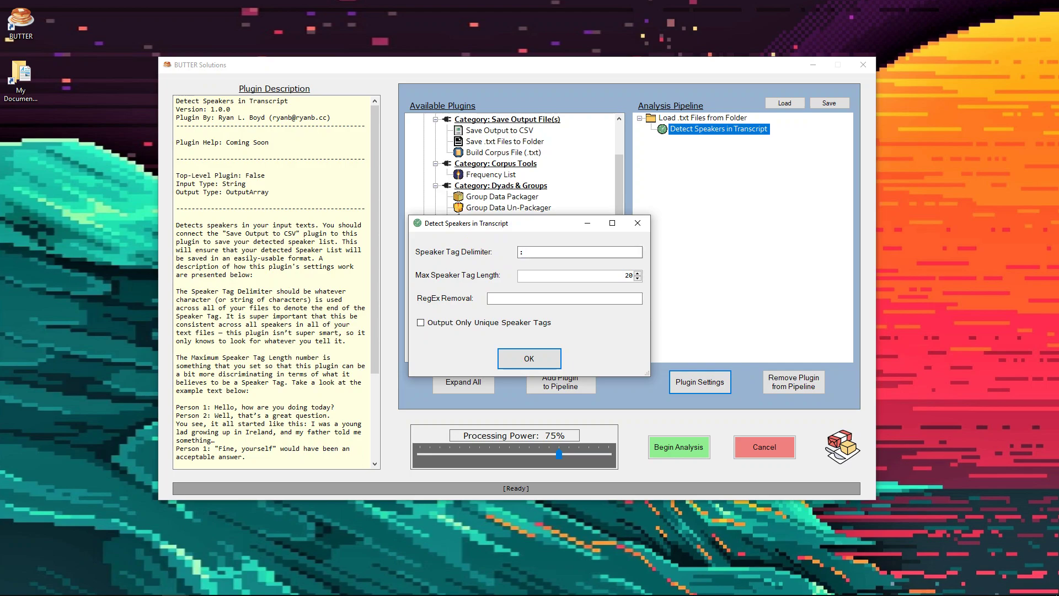
- Bring m0.txt back up in Notepad++ and examine the colon delimiters after the speaker tags on the first three lines
{"action": "left_click_drag", "start_coordinate": [1058, 105], "coordinate": [336, 1]}
{"action": "left_click_drag", "start_coordinate": [115, 65], "coordinate": [125, 89]}
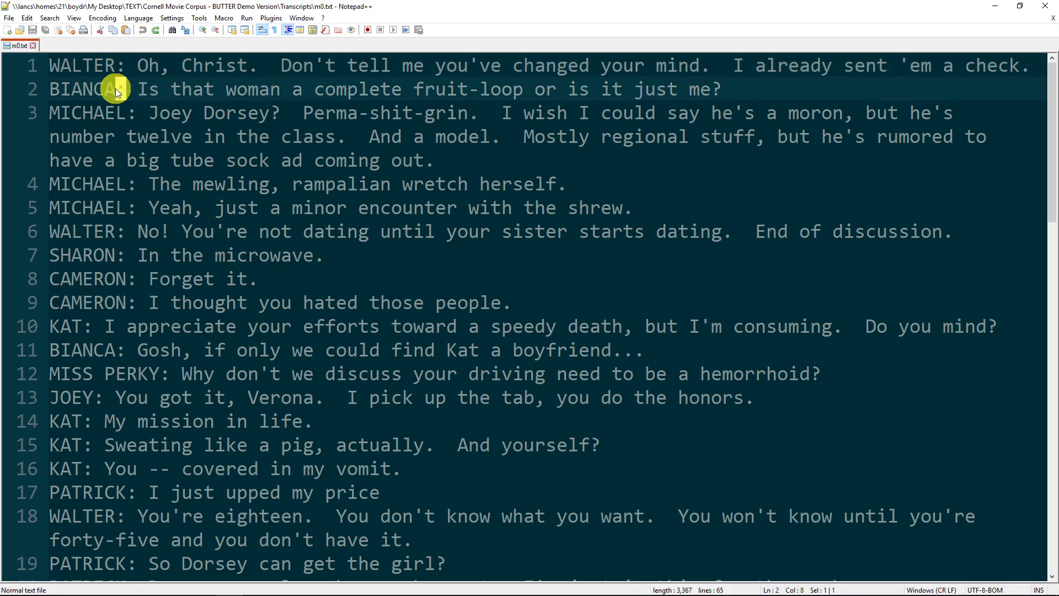
{"action": "left_click_drag", "start_coordinate": [116, 89], "coordinate": [148, 113]}
- Delete the space after the speaker tag colon on lines 1 to 3 and highlight the first line's tag
{"action": "left_click", "coordinate": [136, 111]}
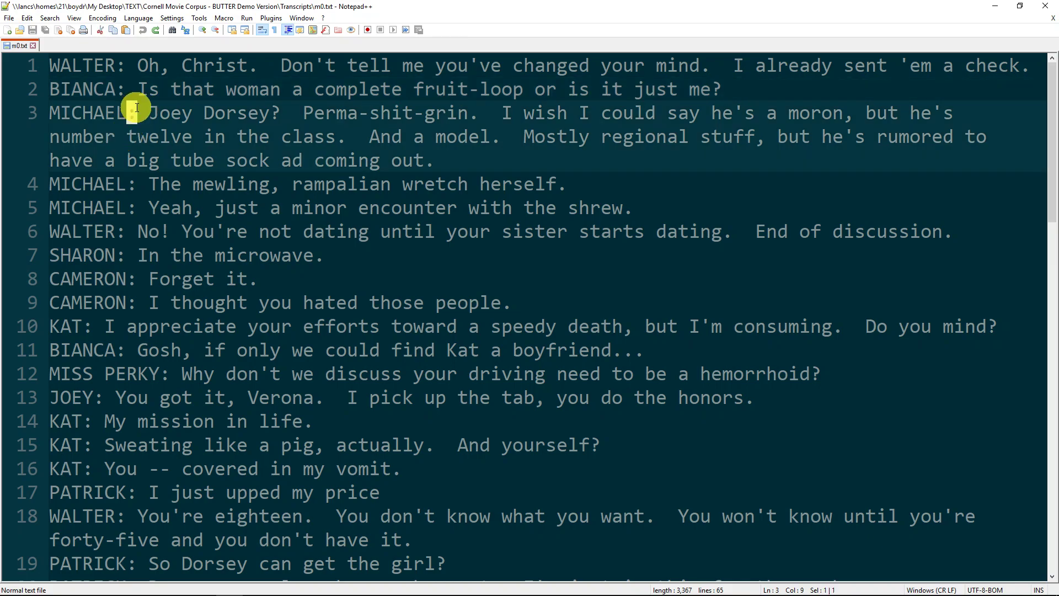
{"action": "key", "text": "Delete"}
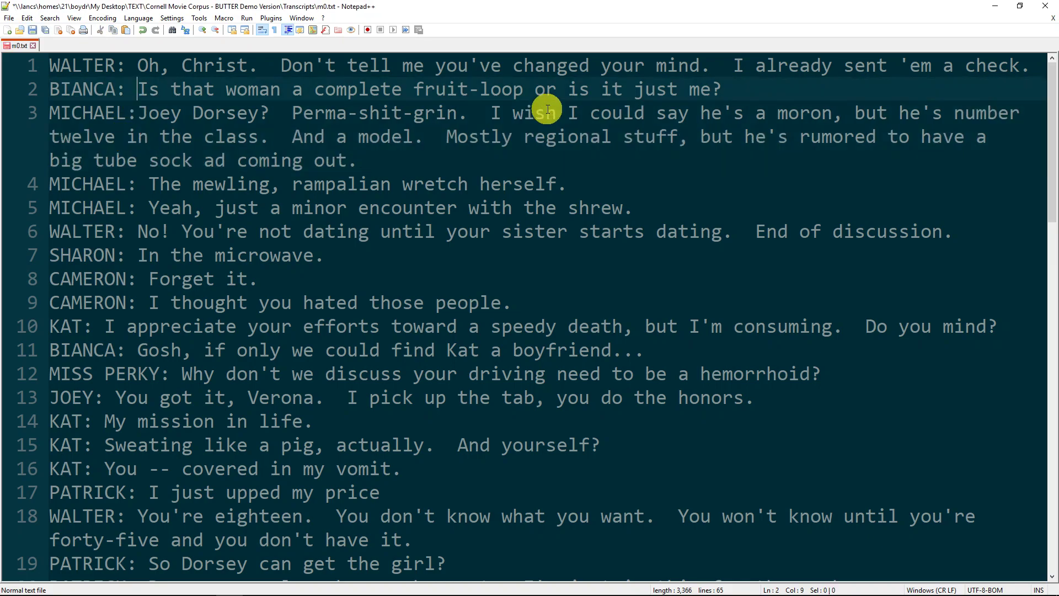
{"action": "key", "text": "Up"}
{"action": "key", "text": "BackSpace"}
{"action": "key", "text": "Up"}
{"action": "key", "text": "Delete"}
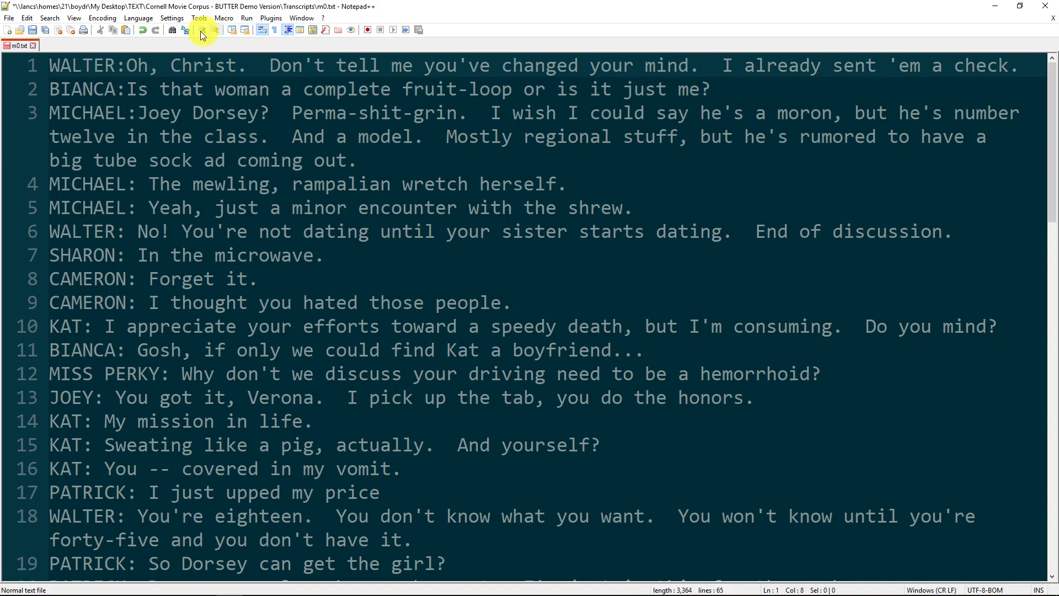
{"action": "left_click_drag", "start_coordinate": [126, 65], "coordinate": [32, 65]}
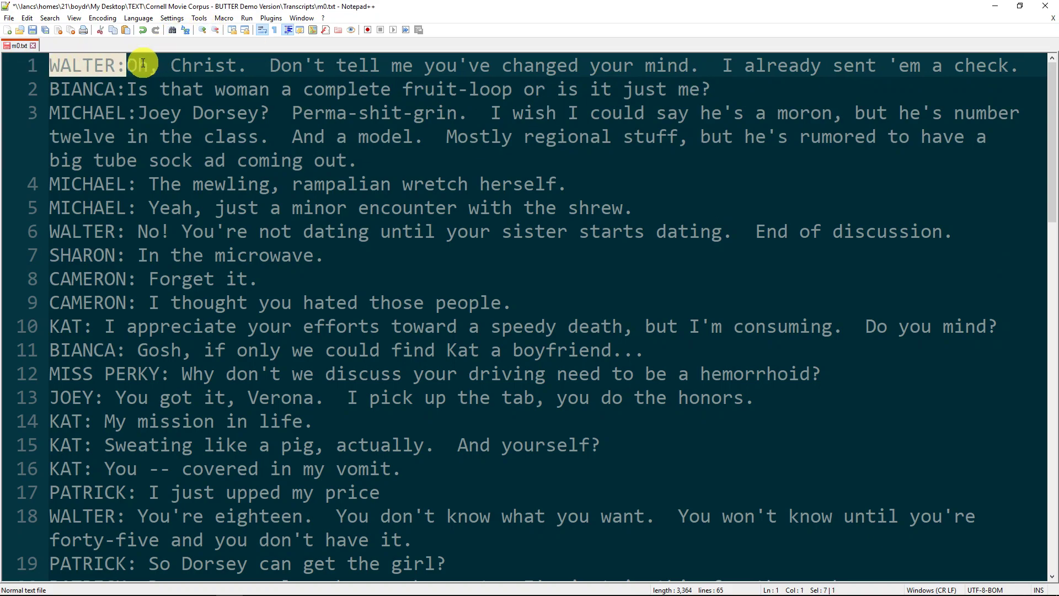
- Reinsert the space after the speaker tag colon on lines 1 to 3 of m0.txt
{"action": "left_click", "coordinate": [127, 65]}
{"action": "left_click", "coordinate": [128, 88]}
{"action": "left_click", "coordinate": [135, 111]}
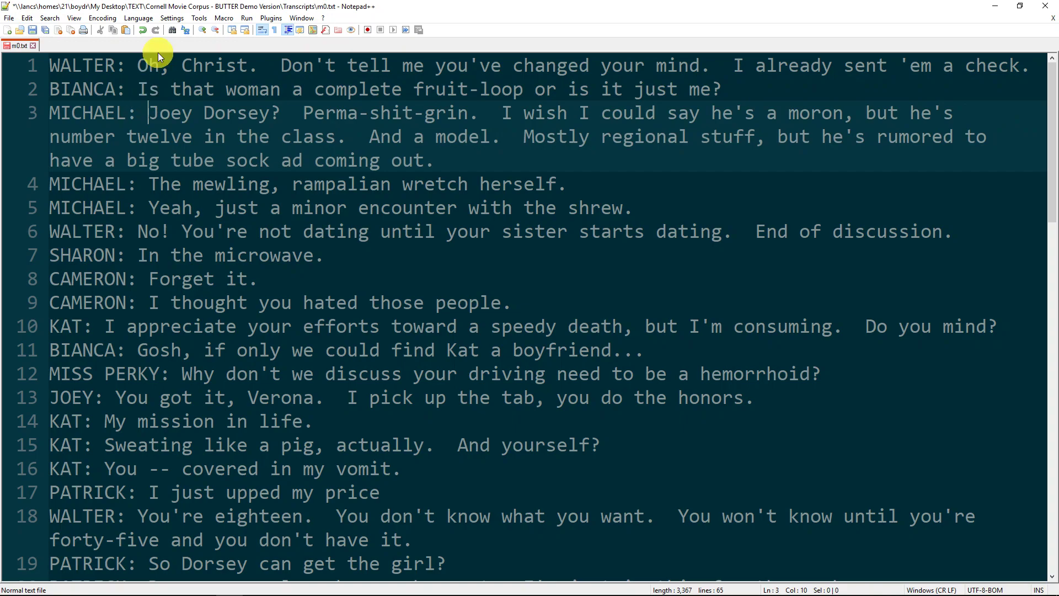
- Return to BUTTER and set the Detect Speakers plugin's Speaker Tag Delimiter to a colon followed by a space
{"action": "left_click_drag", "start_coordinate": [159, 6], "coordinate": [1058, 118]}
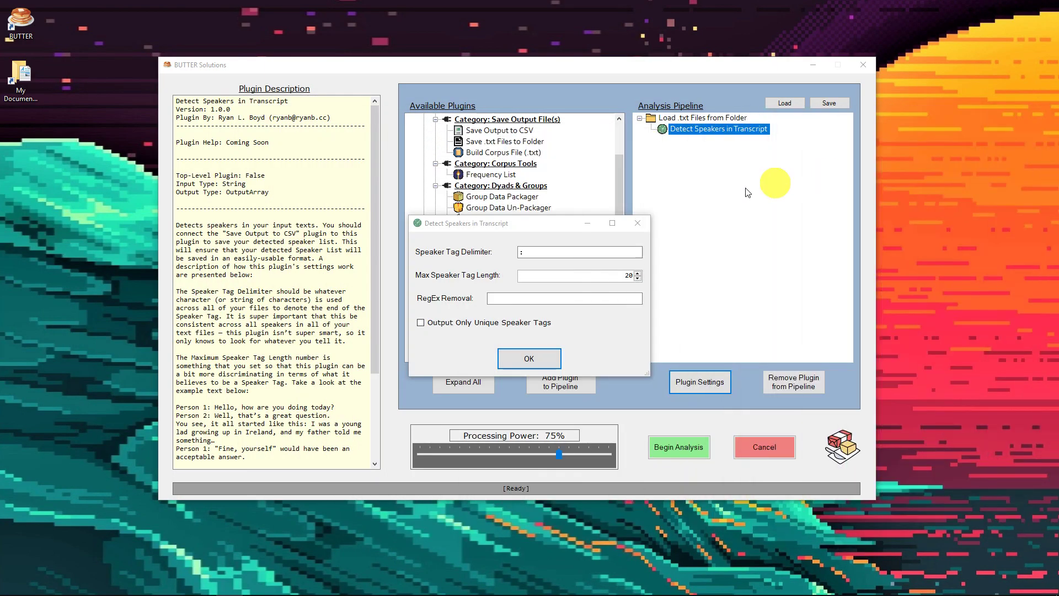
{"action": "left_click_drag", "start_coordinate": [559, 255], "coordinate": [485, 253]}
{"action": "type", "text": ":"}
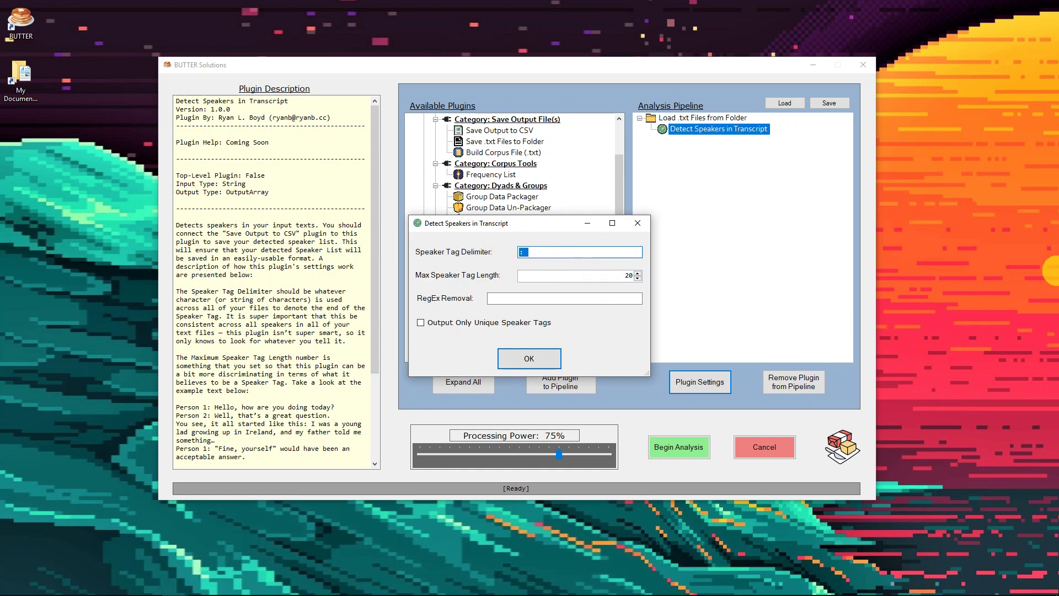
- Bring m0.txt back up in Notepad++ and highlight the spoken text that follows the speaker tag on line 1
{"action": "left_click_drag", "start_coordinate": [1058, 103], "coordinate": [500, 77]}
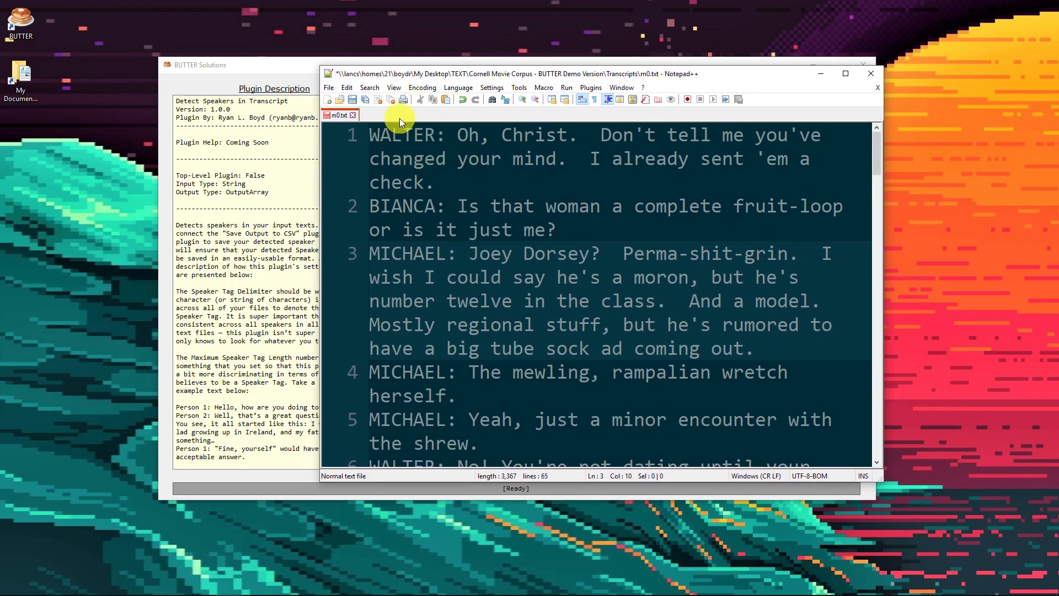
{"action": "left_click_drag", "start_coordinate": [457, 135], "coordinate": [488, 181]}
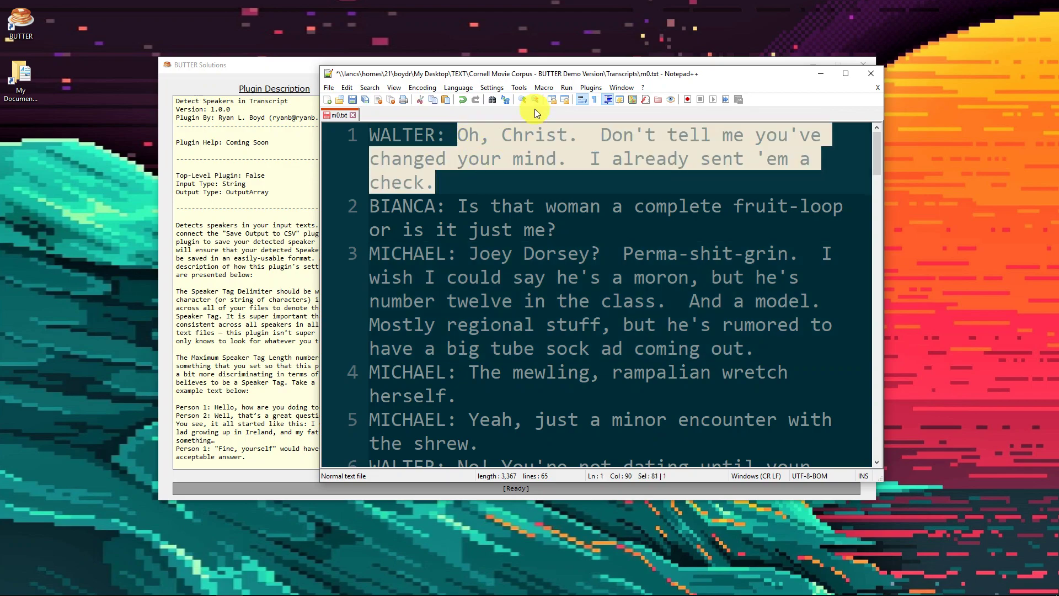
{"action": "left_click_drag", "start_coordinate": [530, 76], "coordinate": [1058, 88]}
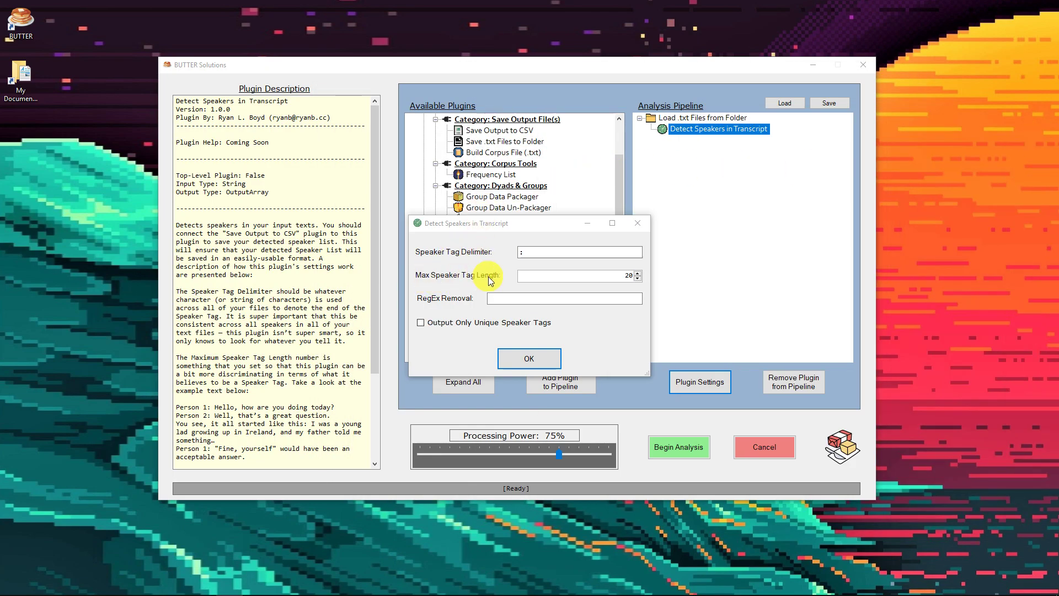
- Review the Max Speaker Tag Length and Speaker Tag Delimiter settings of the Detect Speakers plugin in BUTTER
{"action": "left_click", "coordinate": [627, 274]}
{"action": "double_click", "coordinate": [520, 249]}
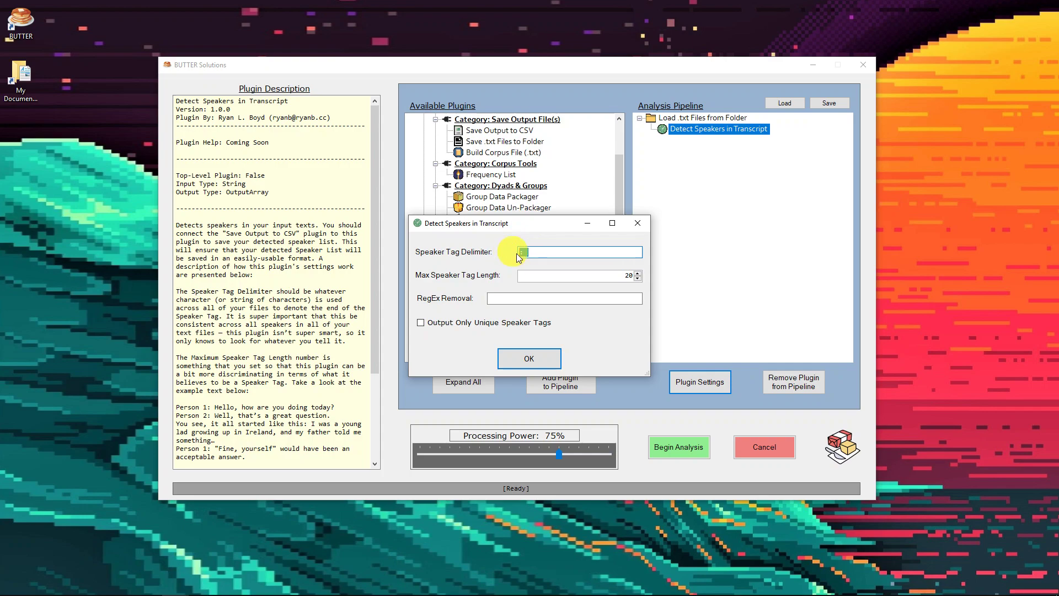
{"action": "left_click_drag", "start_coordinate": [520, 252], "coordinate": [537, 252]}
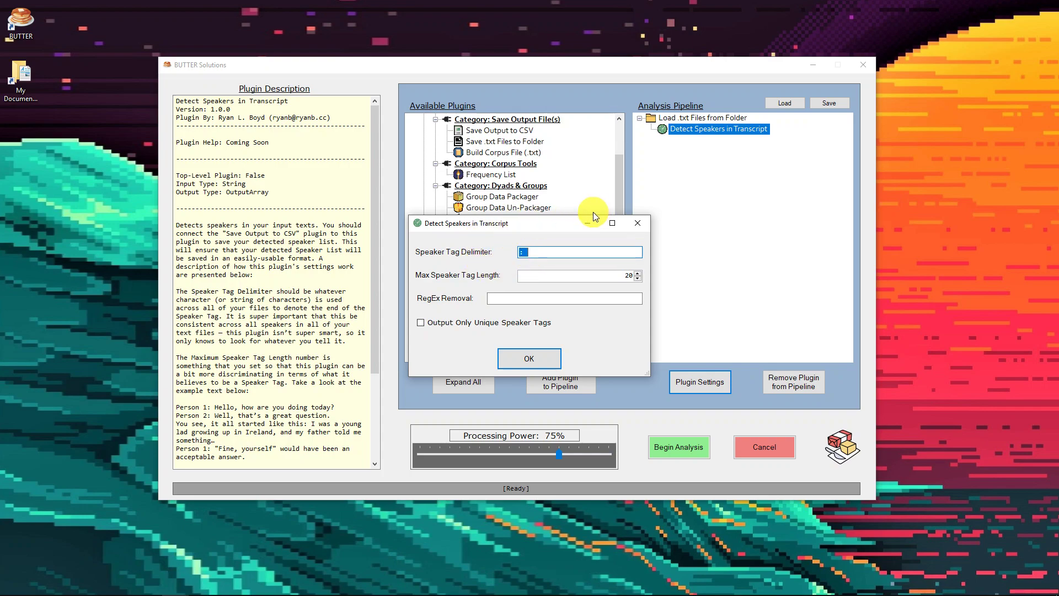
- Switch to m0.txt in Notepad++ and append "I have one thing to say to you: Go away!" to line 8
{"action": "left_click_drag", "start_coordinate": [1058, 126], "coordinate": [474, 3]}
{"action": "left_click", "coordinate": [303, 69]}
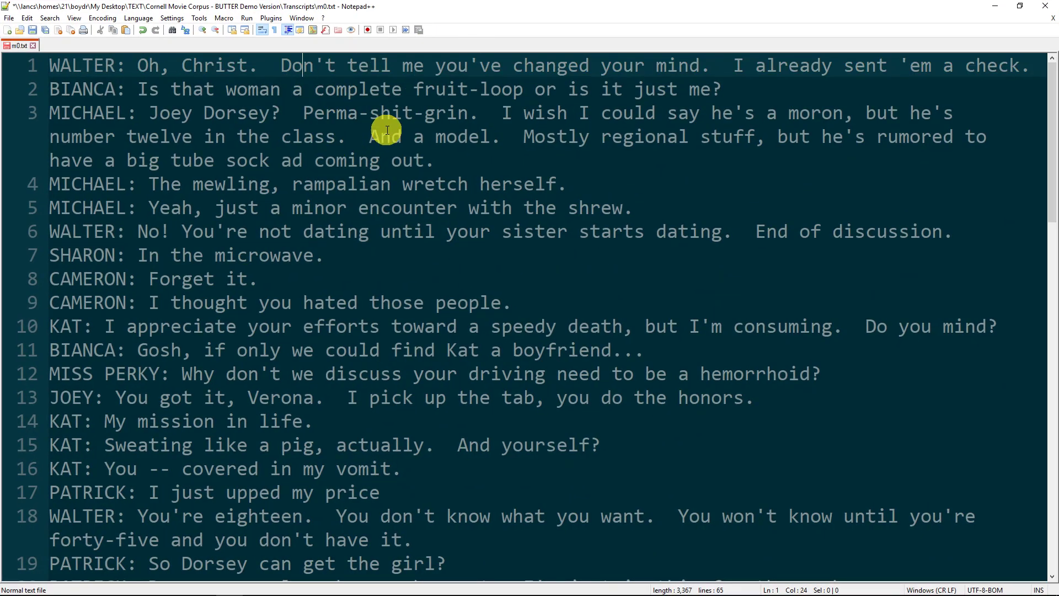
{"action": "left_click", "coordinate": [303, 284]}
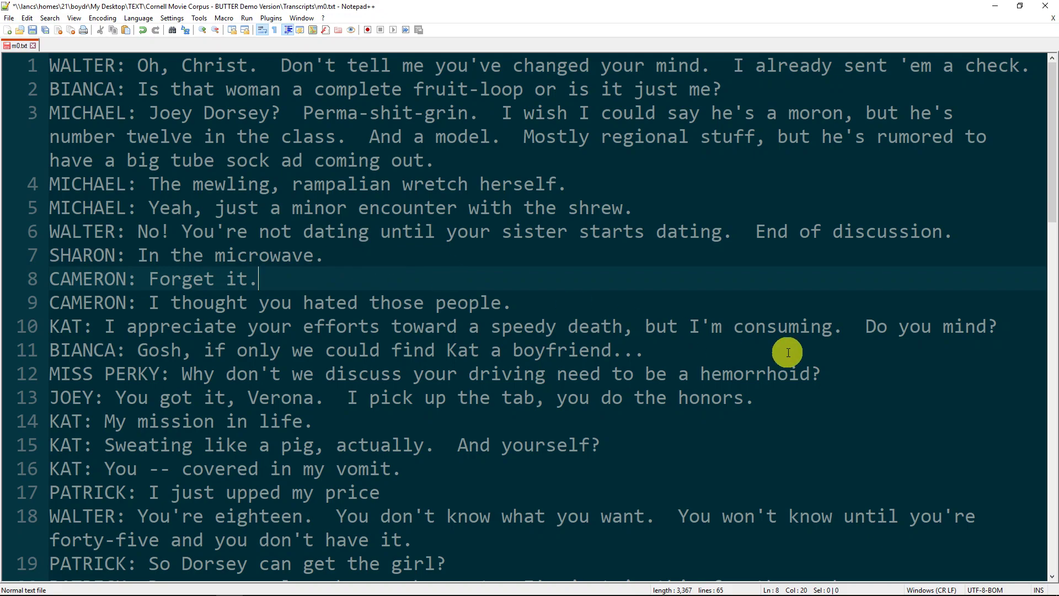
{"action": "left_click_drag", "start_coordinate": [49, 279], "coordinate": [274, 277]}
{"action": "left_click", "coordinate": [275, 276]}
{"action": "type", "text": "I hav"}
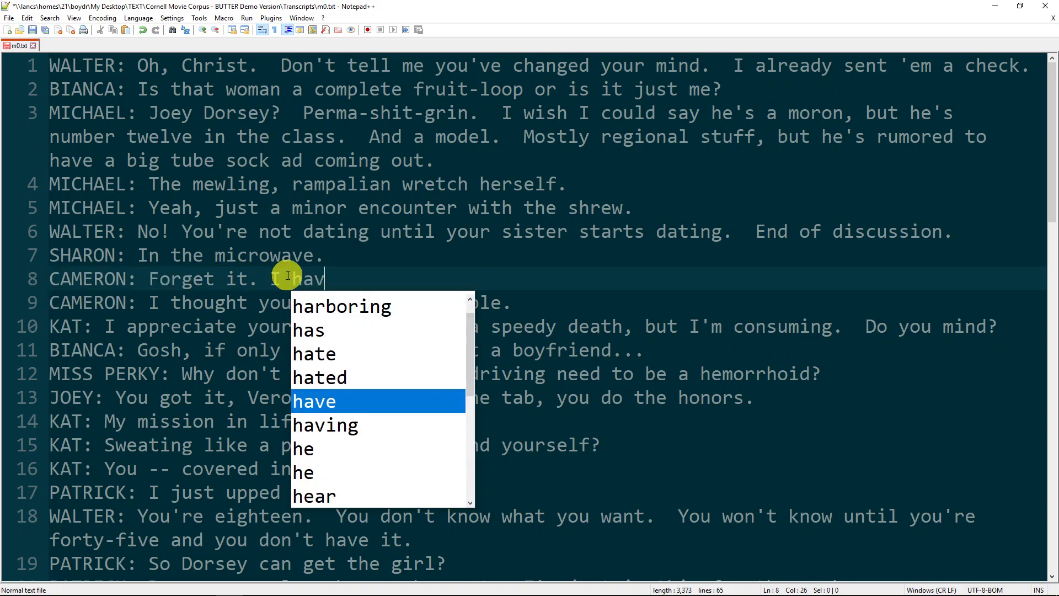
{"action": "type", "text": "e one thing to say t"}
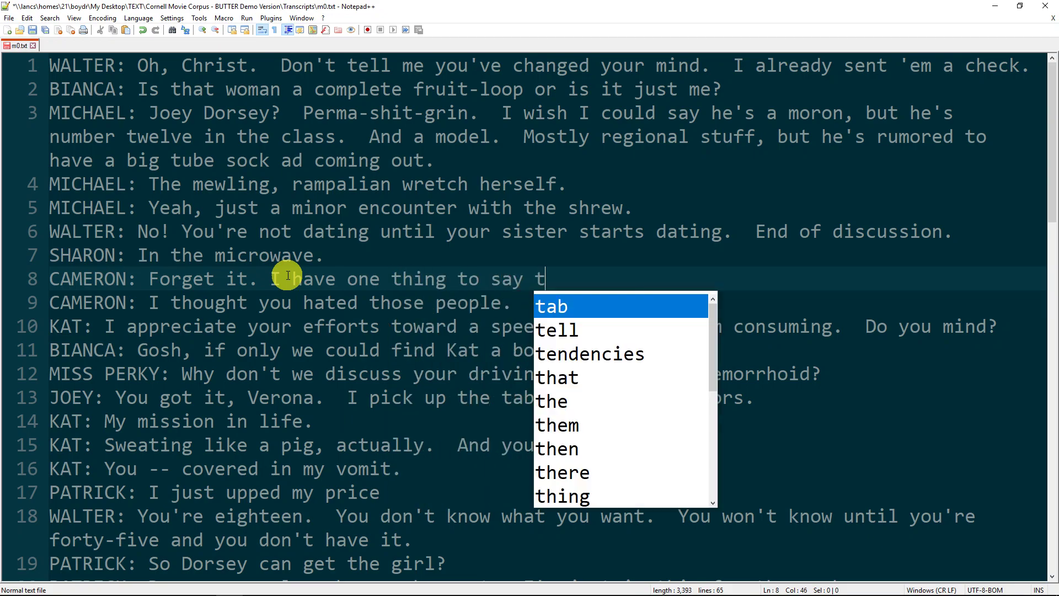
{"action": "type", "text": "o you: Go away!"}
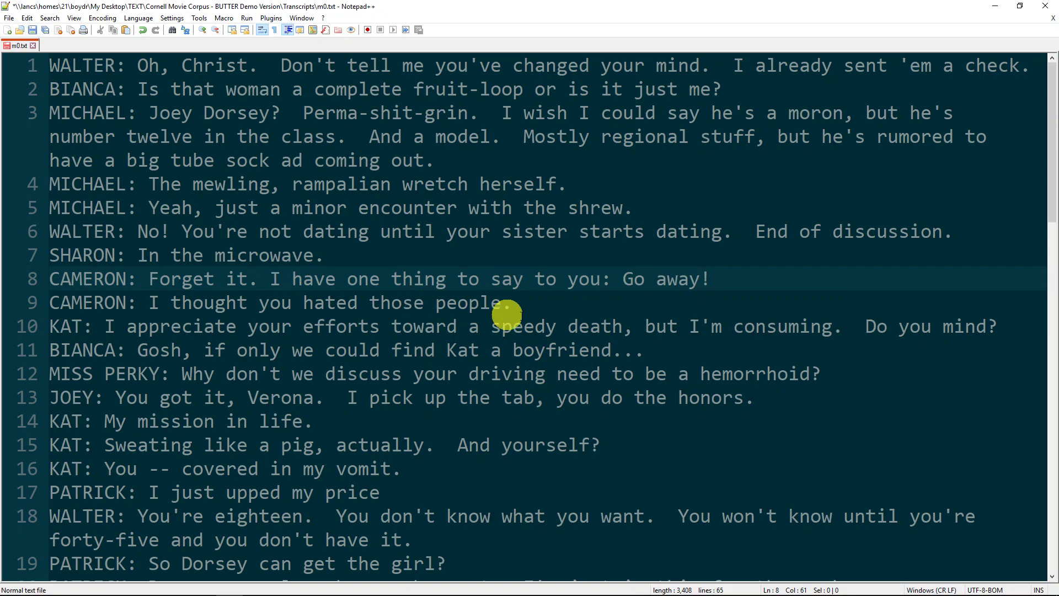
- Compare the tag delimiters on lines 1, 2 and 8 with the colon inside line 8's spoken sentence
{"action": "left_click_drag", "start_coordinate": [713, 278], "coordinate": [629, 275]}
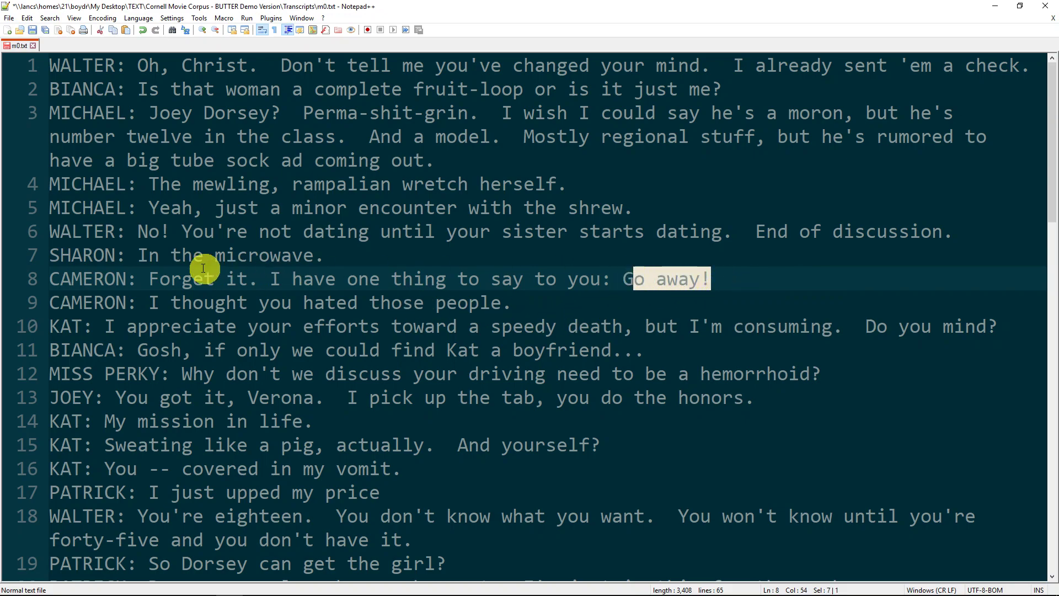
{"action": "key", "text": "shift+Right"}
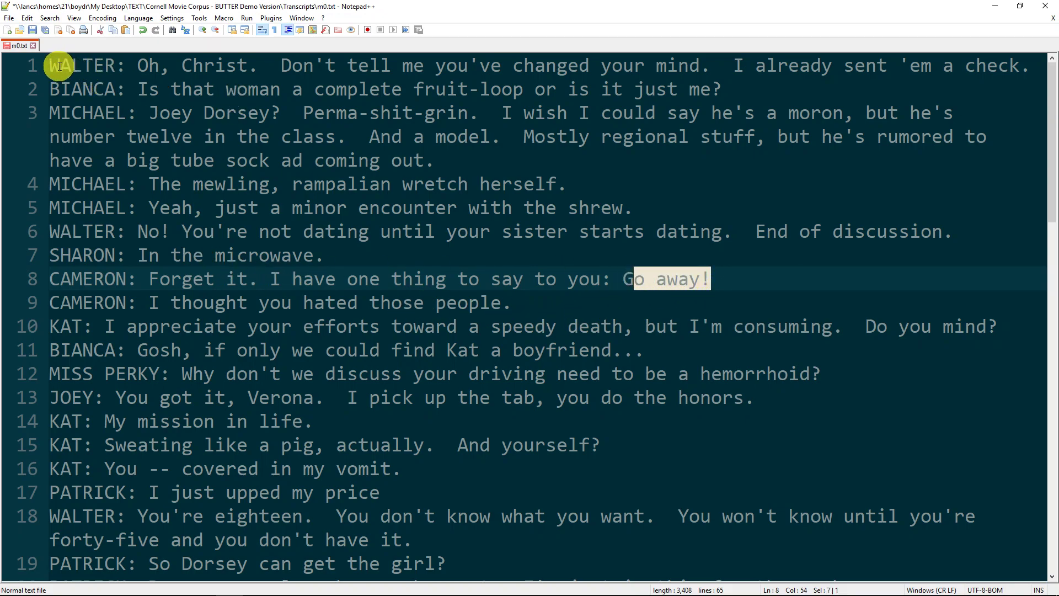
{"action": "left_click_drag", "start_coordinate": [50, 65], "coordinate": [117, 70]}
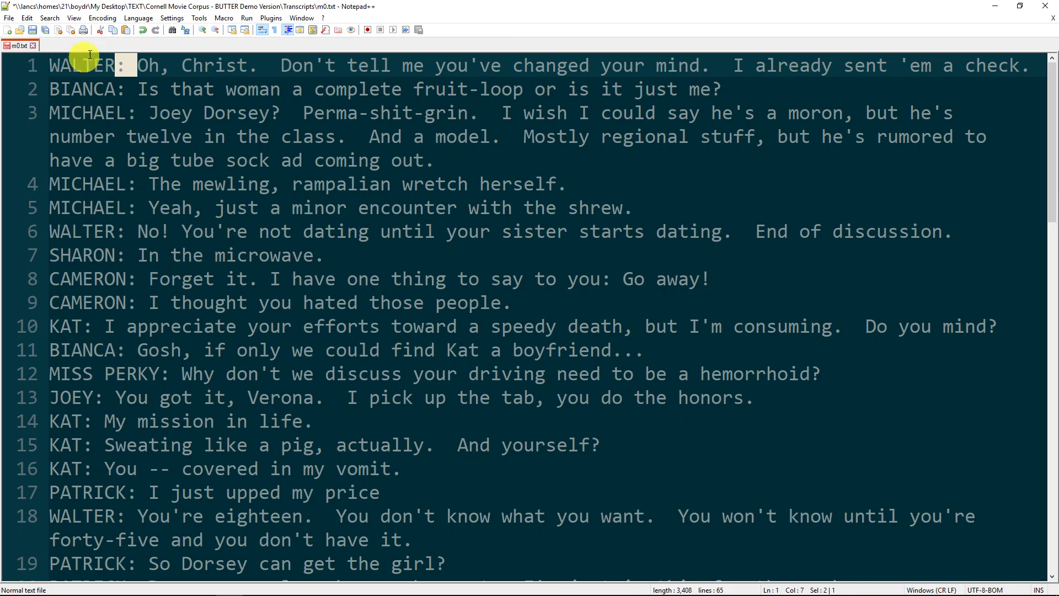
{"action": "left_click_drag", "start_coordinate": [139, 88], "coordinate": [120, 90]}
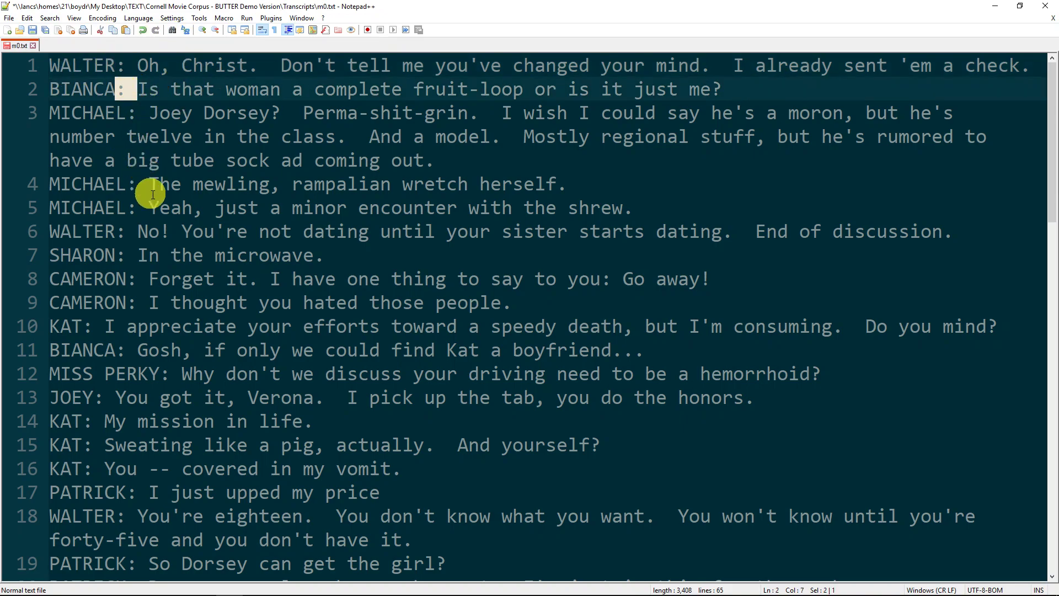
{"action": "left_click_drag", "start_coordinate": [149, 279], "coordinate": [132, 280]}
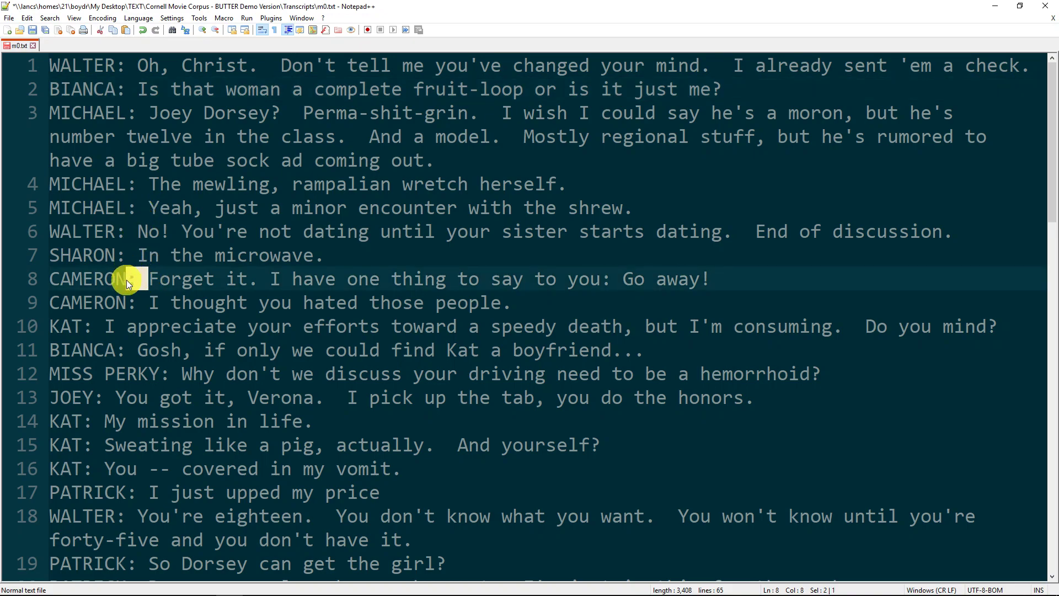
{"action": "mouse_move", "coordinate": [601, 280]}
{"action": "left_mouse_down"}
{"action": "mouse_move", "coordinate": [620, 281]}
{"action": "mouse_move", "coordinate": [607, 284]}
{"action": "left_mouse_up"}
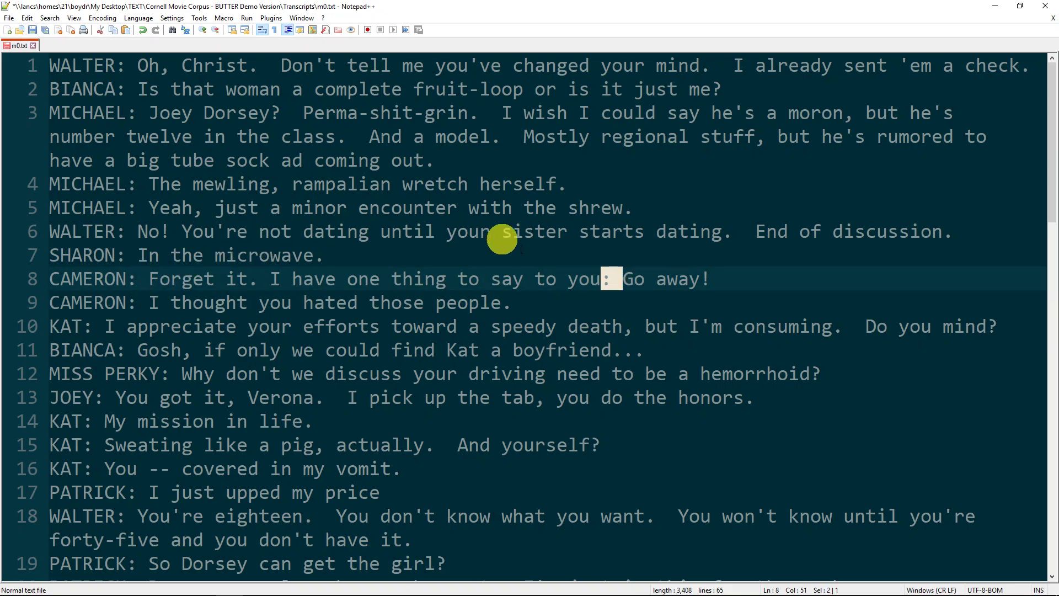
- Move the plugin settings dialog aside in BUTTER, and recheck the distance between line 8's two colons in m0.txt
{"action": "left_click_drag", "start_coordinate": [586, 7], "coordinate": [885, 148]}
{"action": "left_click_drag", "start_coordinate": [466, 222], "coordinate": [255, 142]}
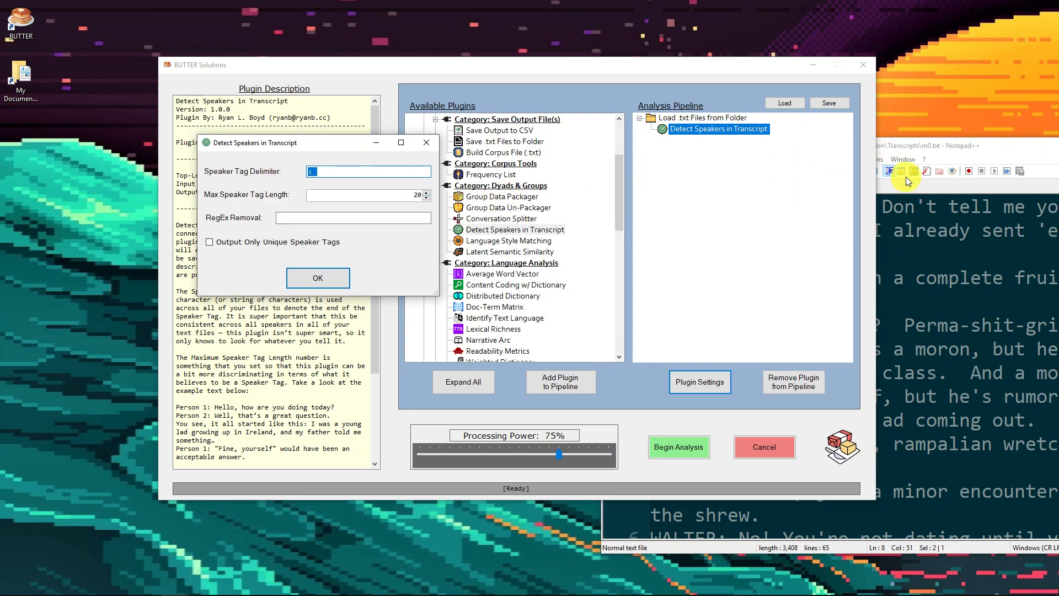
{"action": "left_click_drag", "start_coordinate": [916, 147], "coordinate": [315, 5]}
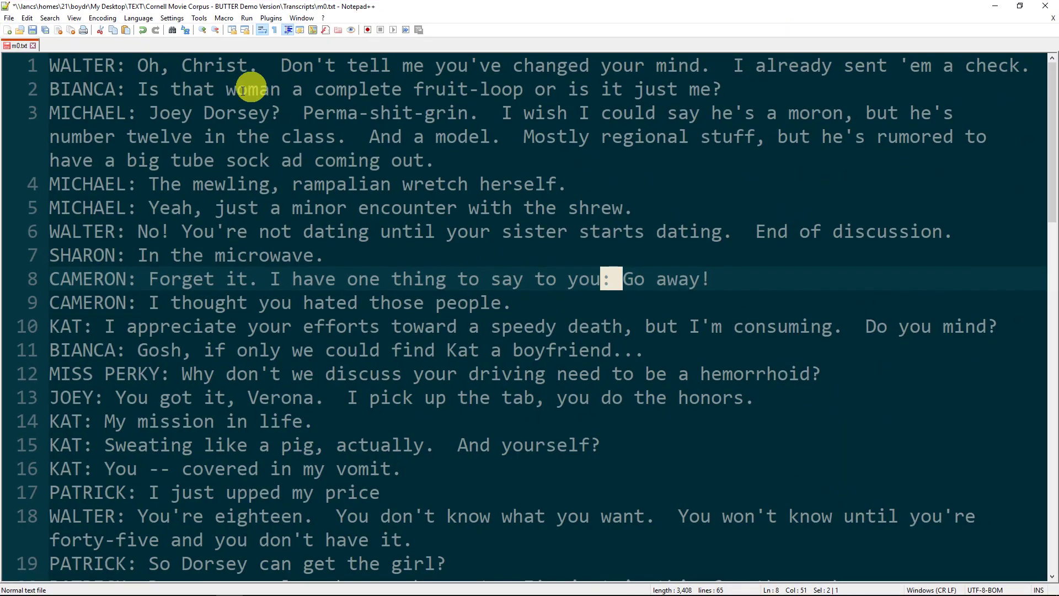
{"action": "left_click_drag", "start_coordinate": [150, 279], "coordinate": [130, 280]}
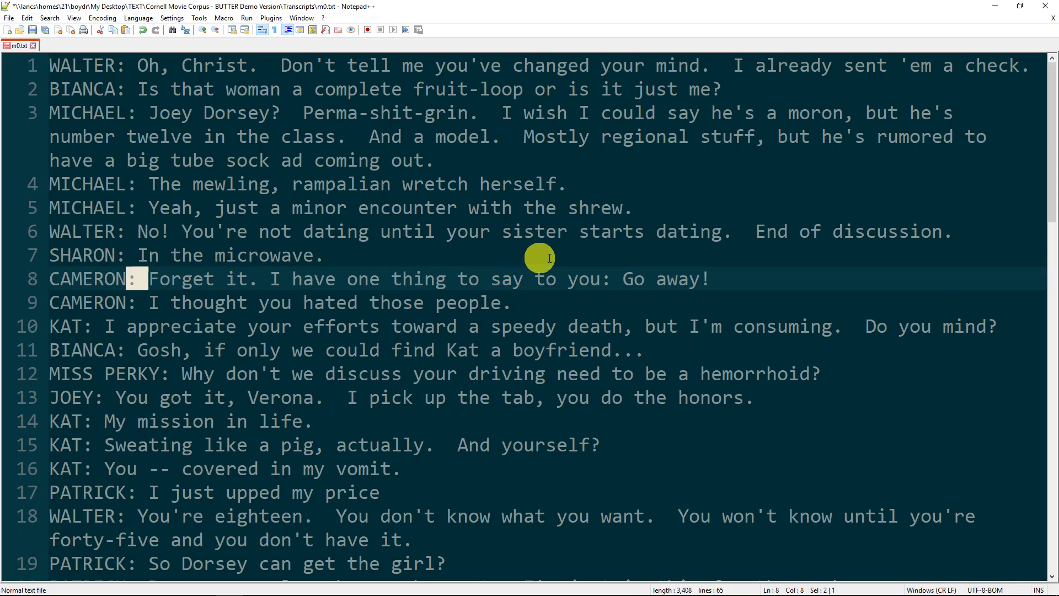
{"action": "left_click_drag", "start_coordinate": [270, 280], "coordinate": [620, 281]}
{"action": "left_click", "coordinate": [606, 280]}
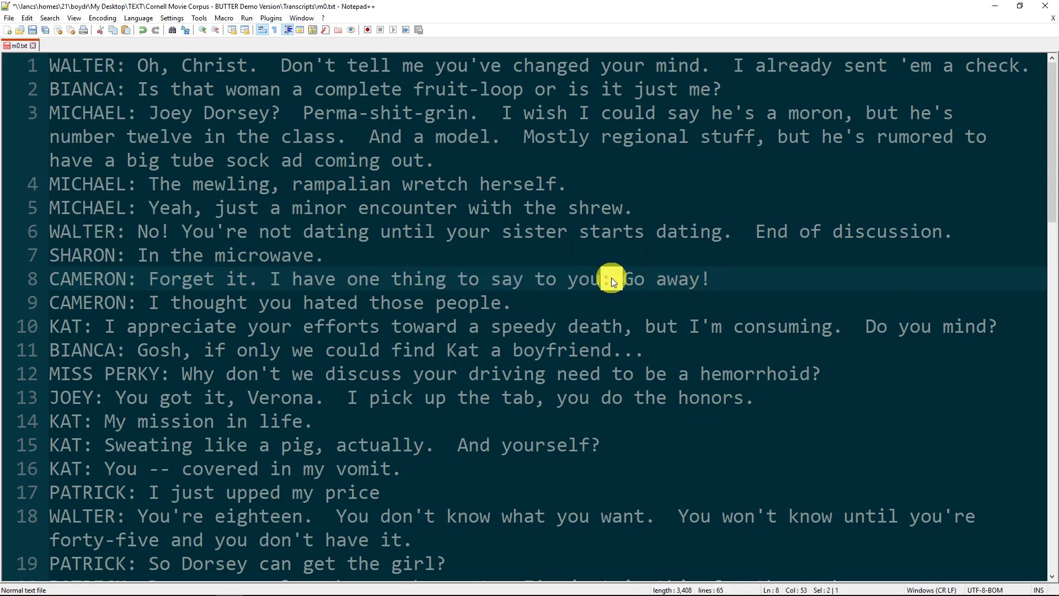
- Return to BUTTER's Detect Speakers settings and review the Max Speaker Tag Length and RegEx Removal options
{"action": "left_click_drag", "start_coordinate": [338, 5], "coordinate": [745, 186]}
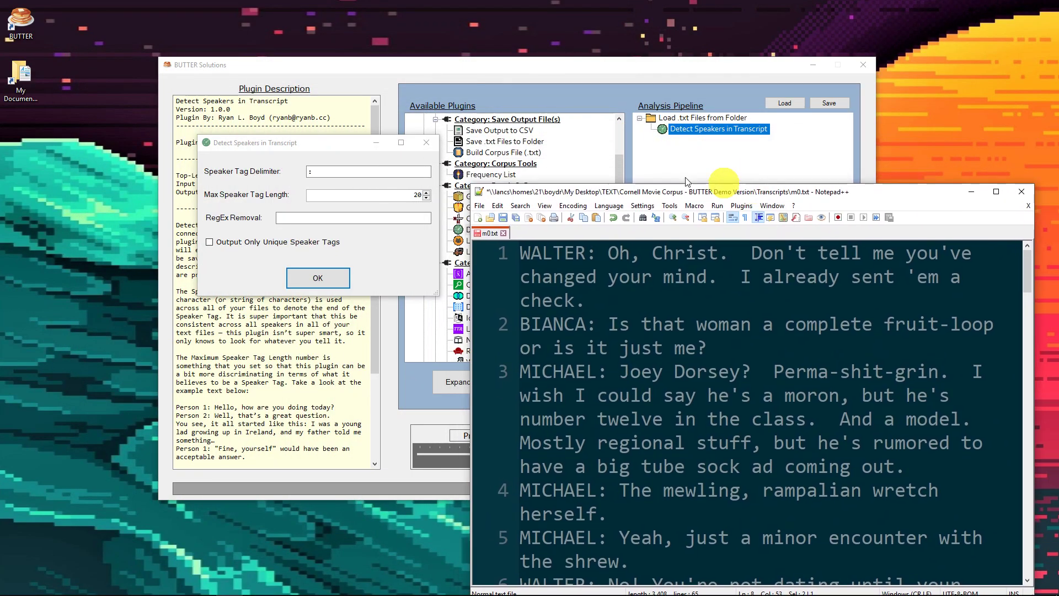
{"action": "left_click", "coordinate": [410, 194]}
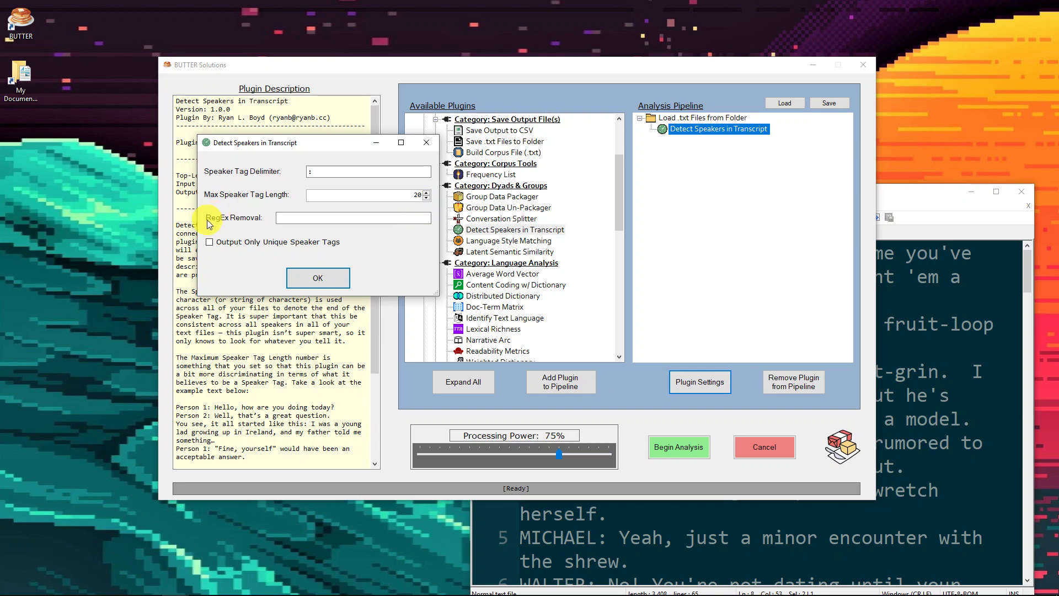
{"action": "left_click", "coordinate": [292, 220]}
{"action": "left_click", "coordinate": [307, 217]}
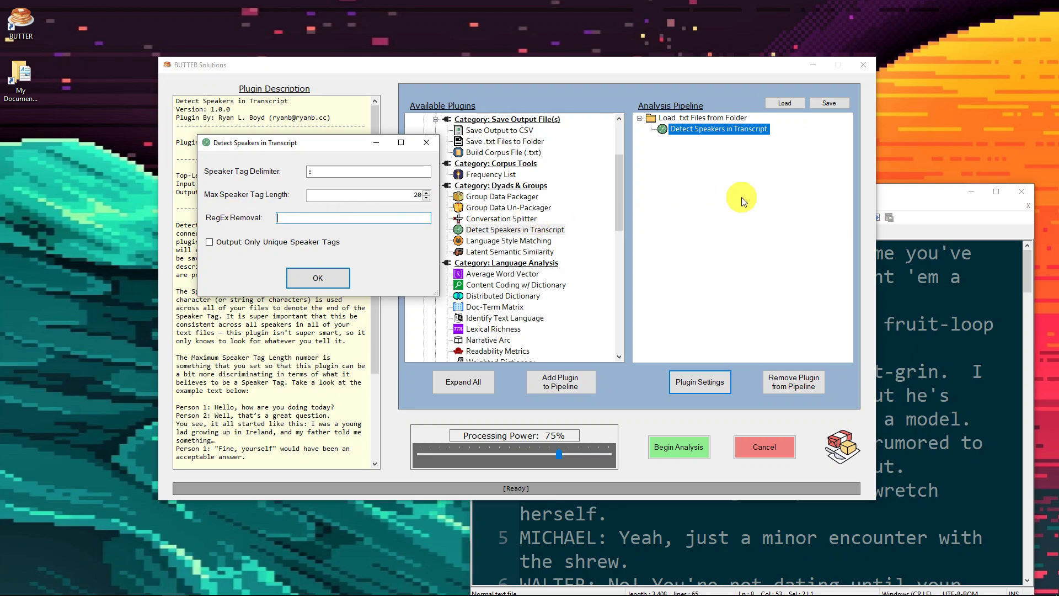
- Bring m0.txt back up in Notepad++ and delete the sentence added after "Forget it." on line 8
{"action": "double_click", "coordinate": [887, 194]}
{"action": "left_click", "coordinate": [588, 255]}
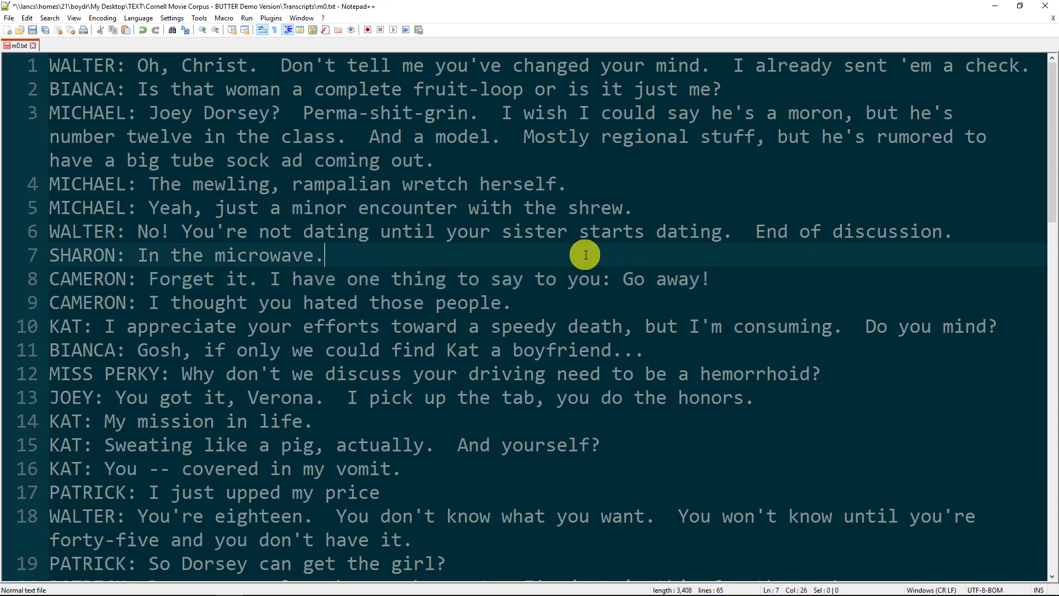
{"action": "left_click", "coordinate": [604, 278]}
{"action": "left_click_drag", "start_coordinate": [717, 280], "coordinate": [258, 279]}
{"action": "key", "text": "BackSpace"}
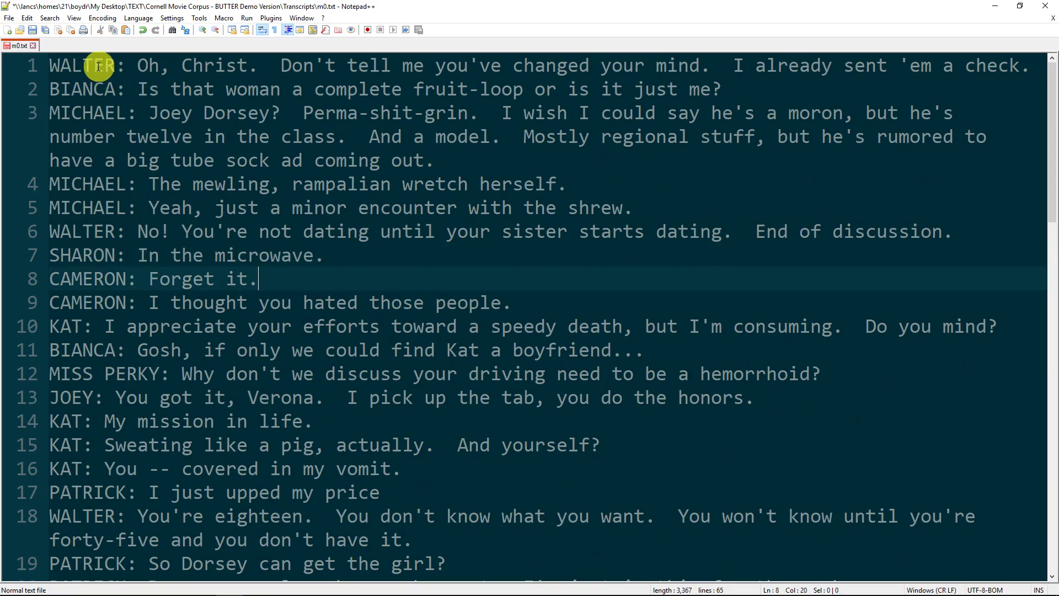
- Insert the timestamp "(11:22:45)" between the speaker name and the colon on line 1, preceded by a space
{"action": "left_click", "coordinate": [115, 66]}
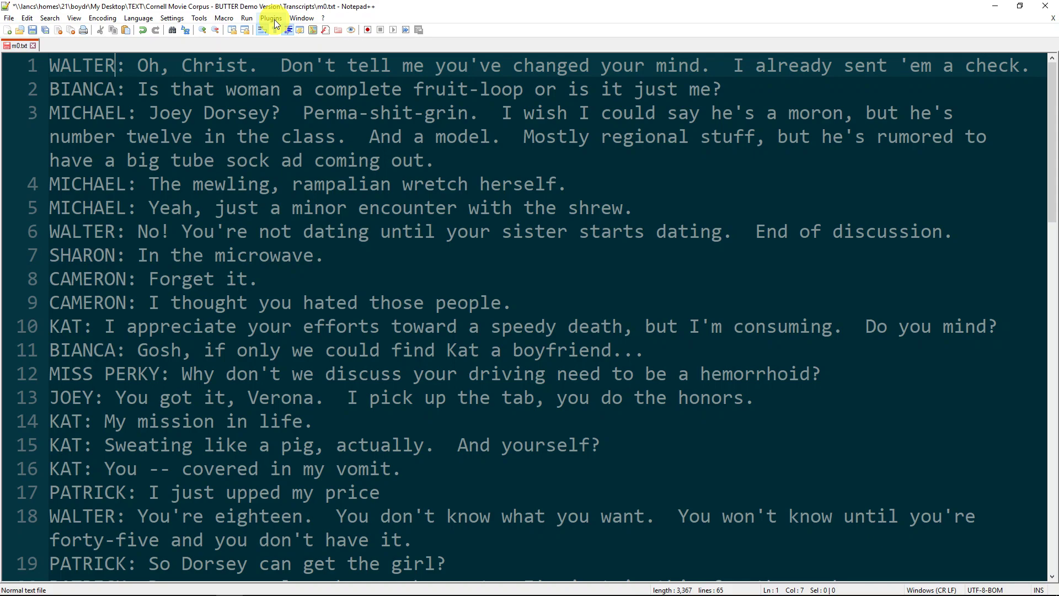
{"action": "type", "text": "("}
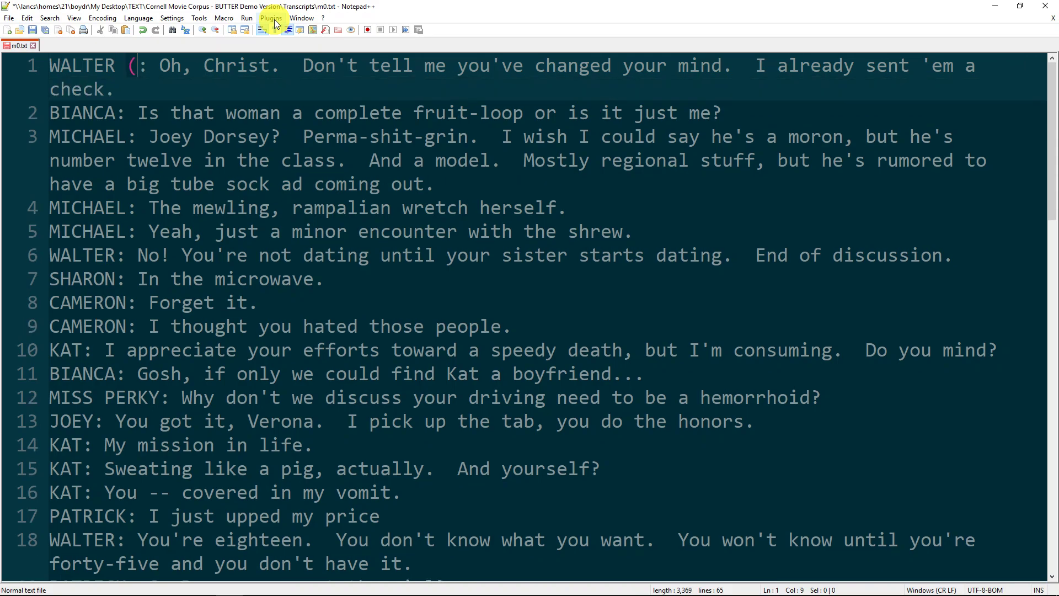
{"action": "type", "text": ")"}
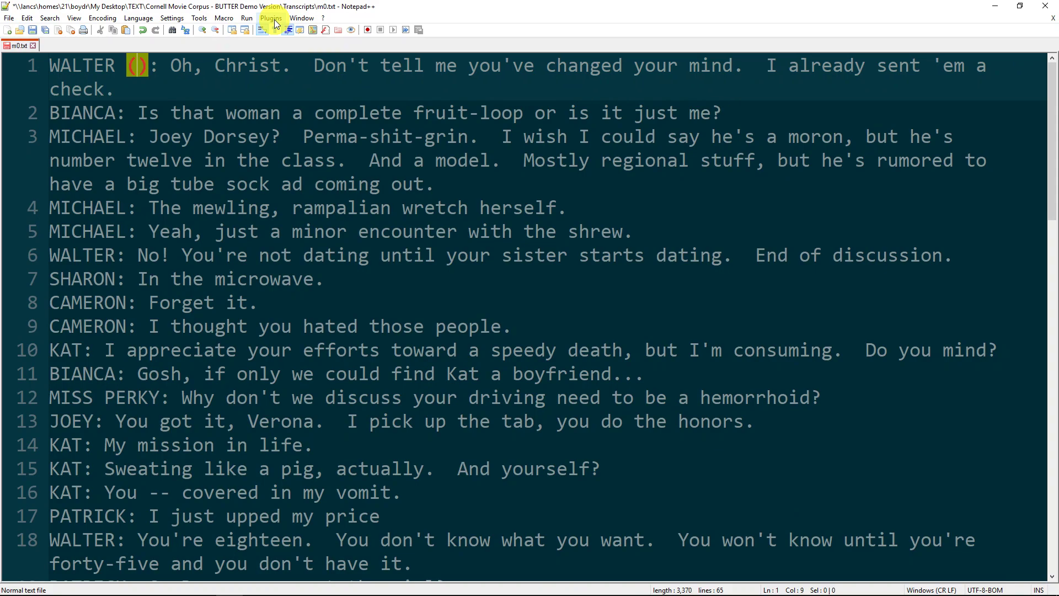
{"action": "type", "text": "11:22:"}
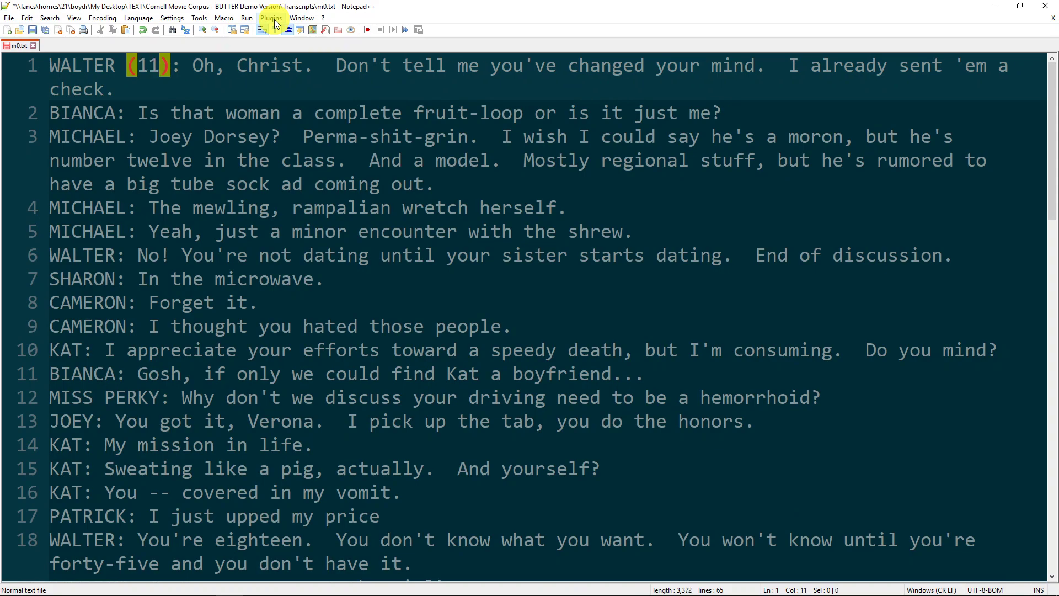
{"action": "type", "text": "45"}
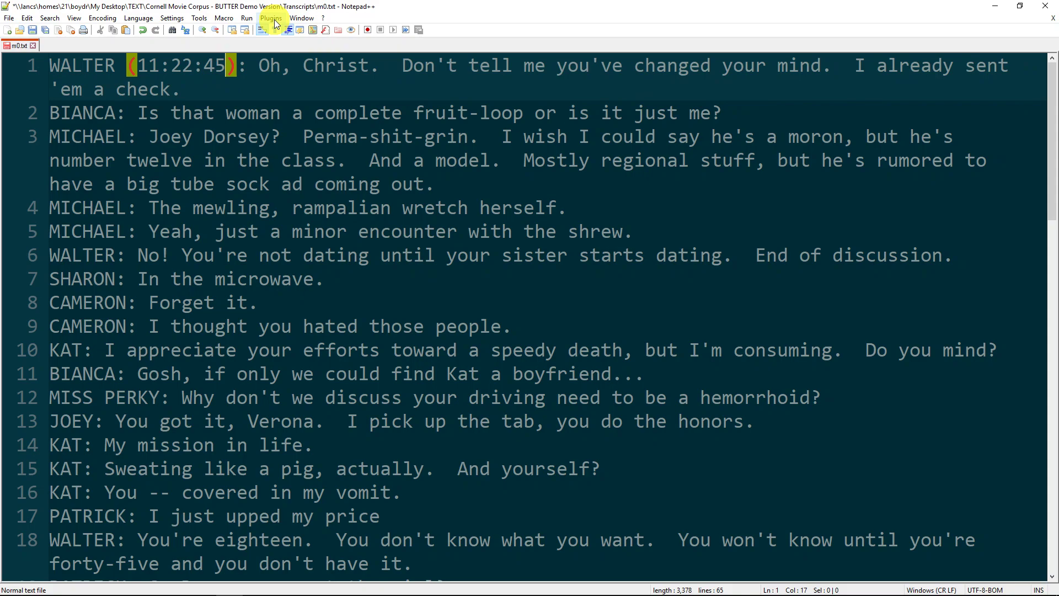
- Copy line 1's timestamp in before the colon on line 2 and change it to (11:22:49)
{"action": "key", "text": "Right"}
{"action": "key", "text": "shift+Left"}
{"action": "key", "text": "shift+Left"}
{"action": "key", "text": "shift+Left"}
{"action": "key", "text": "shift+Left"}
{"action": "key", "text": "shift+Left"}
{"action": "key", "text": "shift+Left"}
{"action": "key", "text": "shift+Left"}
{"action": "key", "text": "shift+Left"}
{"action": "key", "text": "shift+Left"}
{"action": "key", "text": "shift+Left"}
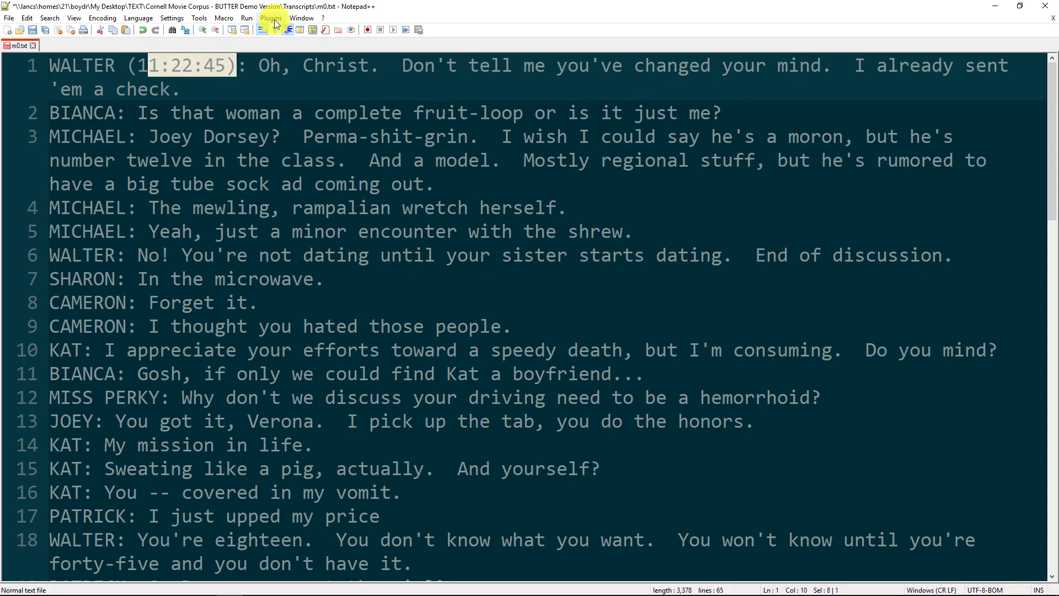
{"action": "key", "text": "ctrl+c"}
{"action": "left_click", "coordinate": [116, 113]}
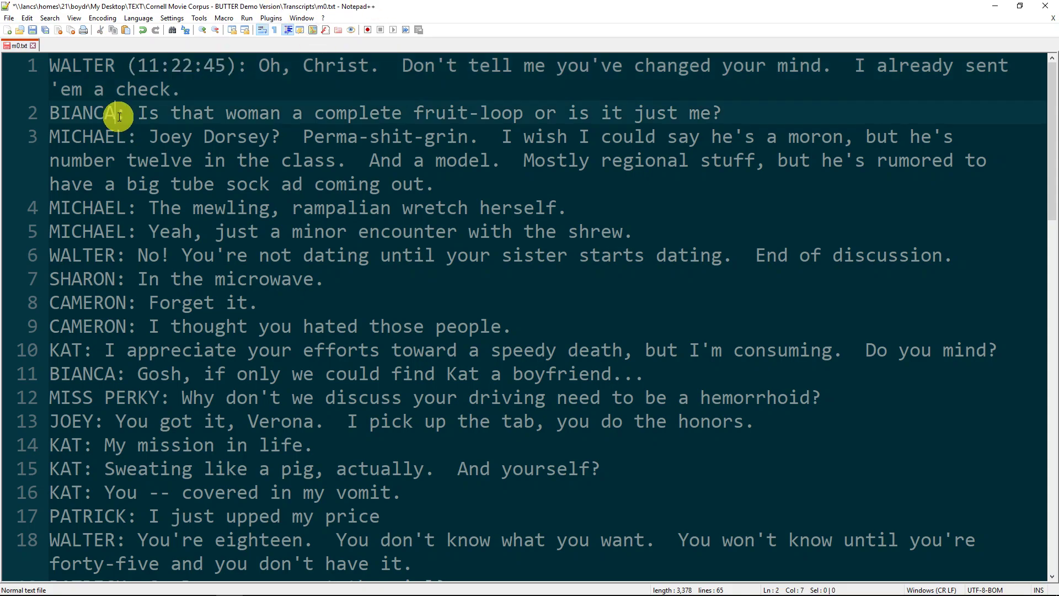
{"action": "key", "text": "ctrl+v"}
{"action": "key", "text": "Left"}
{"action": "key", "text": "Left"}
{"action": "key", "text": "shift+Right"}
{"action": "type", "text": "9"}
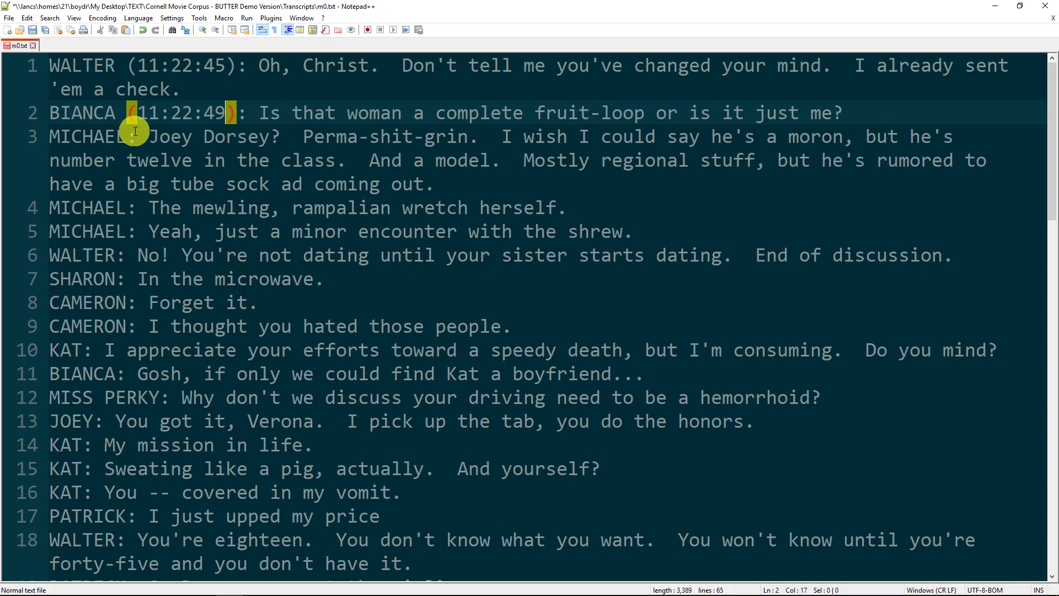
- Add the copied timestamp before line 3's colon, without a space in front, and change it to (11:23:03)
{"action": "left_click", "coordinate": [129, 136]}
{"action": "key", "text": "ctrl+v"}
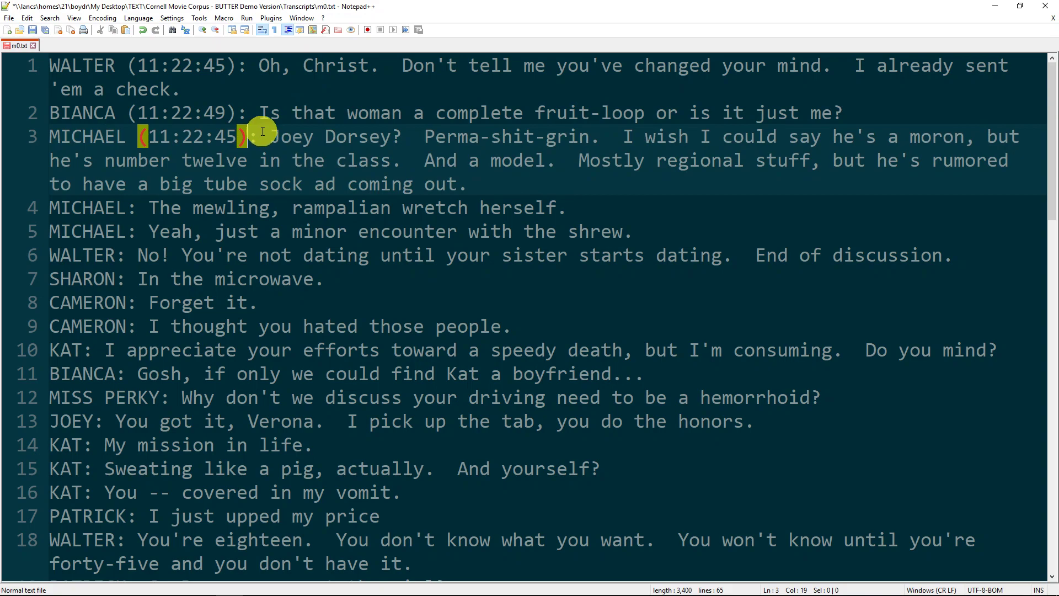
{"action": "key", "text": "Right"}
{"action": "key", "text": "Right"}
{"action": "key", "text": "Right"}
{"action": "key", "text": "Right"}
{"action": "key", "text": "Right"}
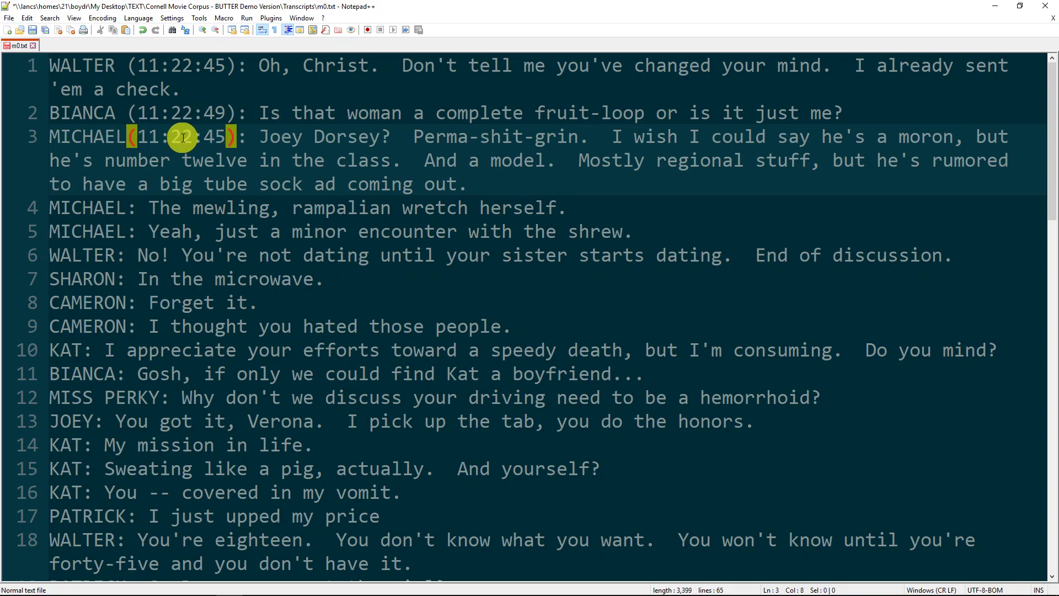
{"action": "key", "text": "shift+Right"}
{"action": "type", "text": "3"}
{"action": "key", "text": "Right"}
{"action": "key", "text": "shift+Right"}
{"action": "key", "text": "shift+Right"}
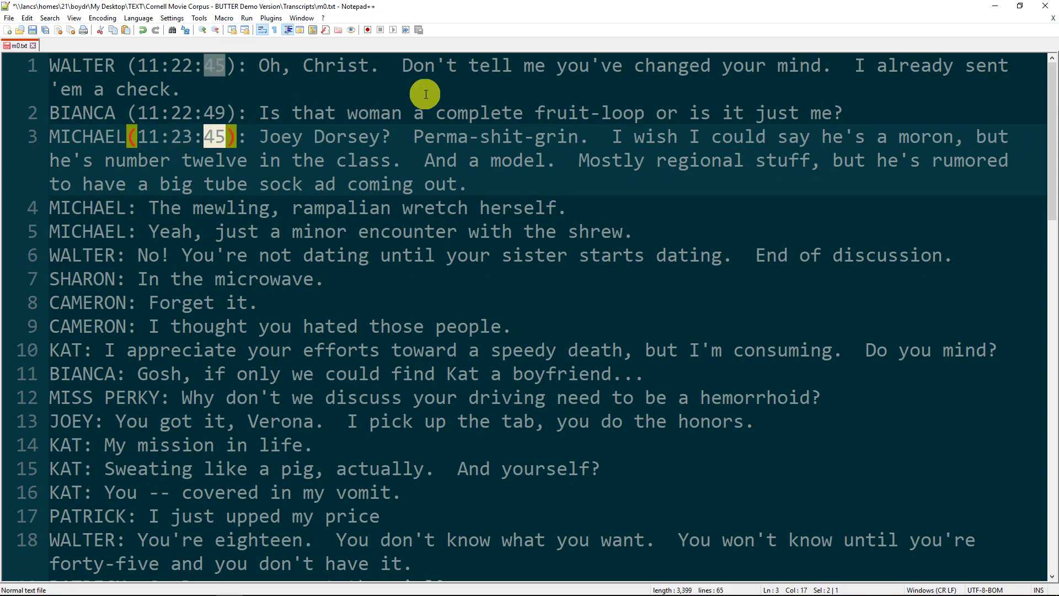
{"action": "type", "text": "03"}
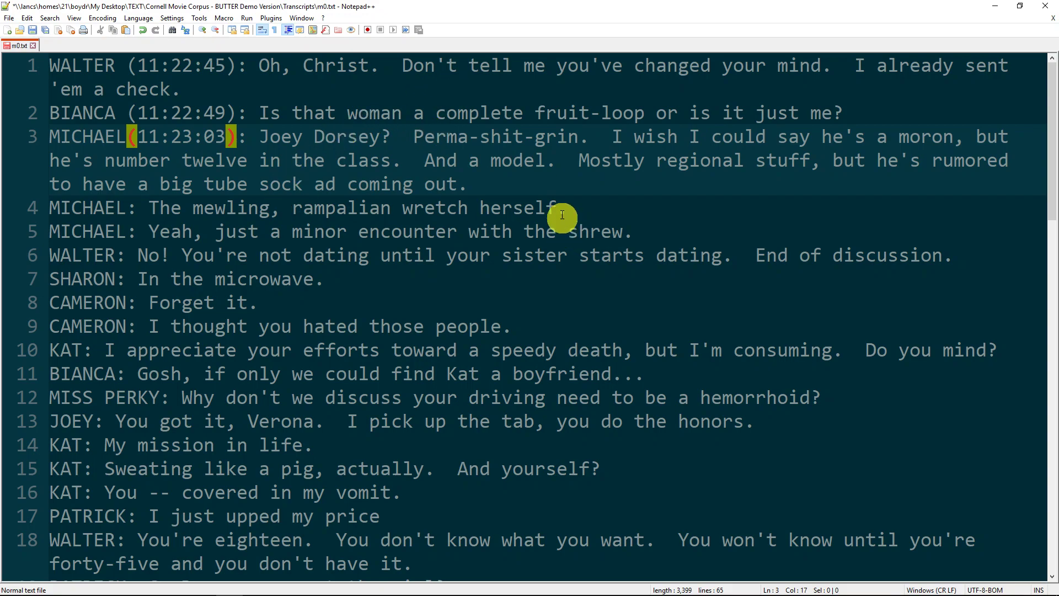
- Insert four blank lines after the end of line 3's dialogue
{"action": "left_click", "coordinate": [522, 182]}
{"action": "key", "text": "Return"}
{"action": "key", "text": "Return"}
{"action": "key", "text": "Return"}
{"action": "key", "text": "Return"}
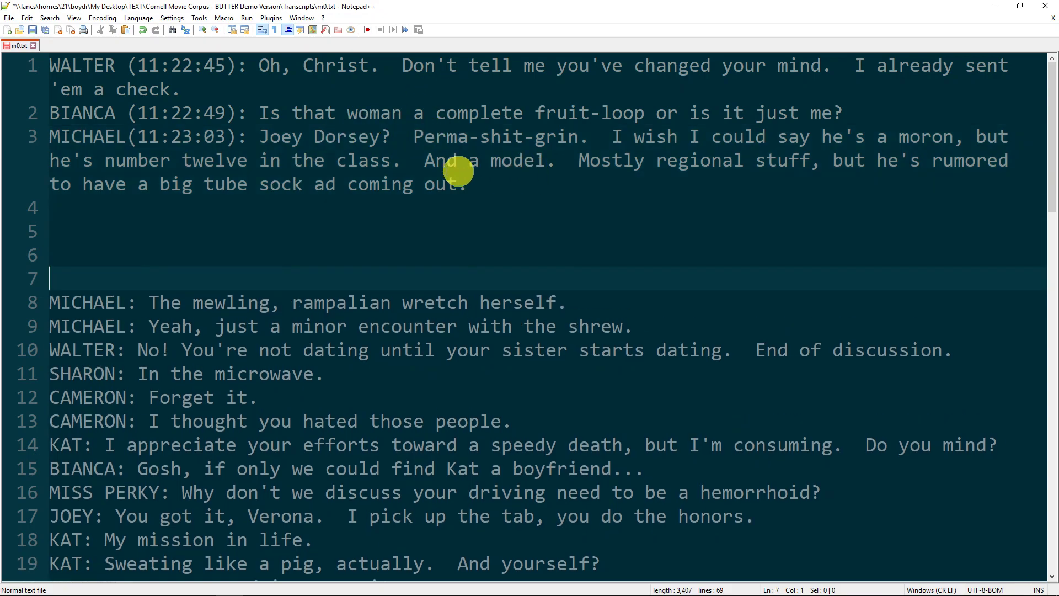
- Examine line 1 by highlighting the colon delimiter, the spoken text, and the speaker name with its timestamp
{"action": "left_click_drag", "start_coordinate": [255, 61], "coordinate": [240, 69]}
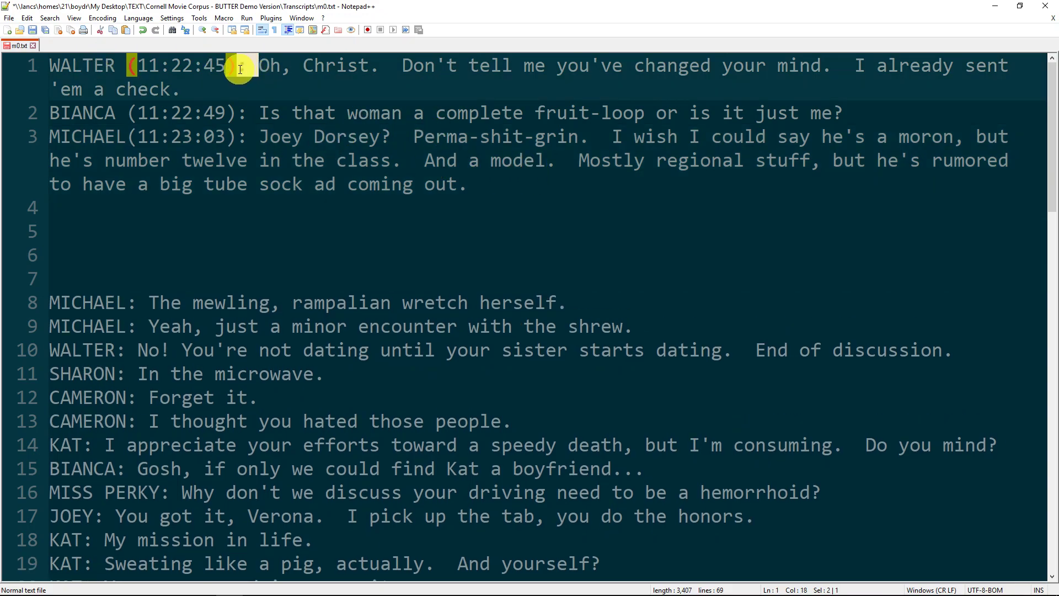
{"action": "double_click", "coordinate": [240, 67]}
{"action": "triple_click", "coordinate": [260, 66]}
{"action": "left_click", "coordinate": [260, 65]}
{"action": "double_click", "coordinate": [260, 66]}
{"action": "left_click_drag", "start_coordinate": [261, 65], "coordinate": [249, 69]}
{"action": "left_click_drag", "start_coordinate": [60, 66], "coordinate": [291, 84]}
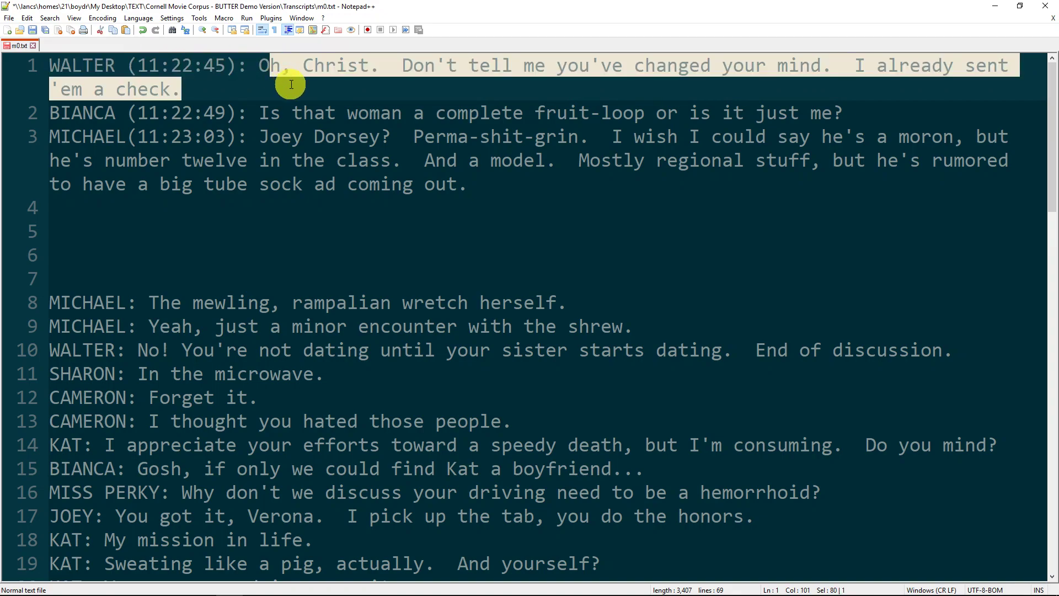
{"action": "left_click", "coordinate": [203, 66]}
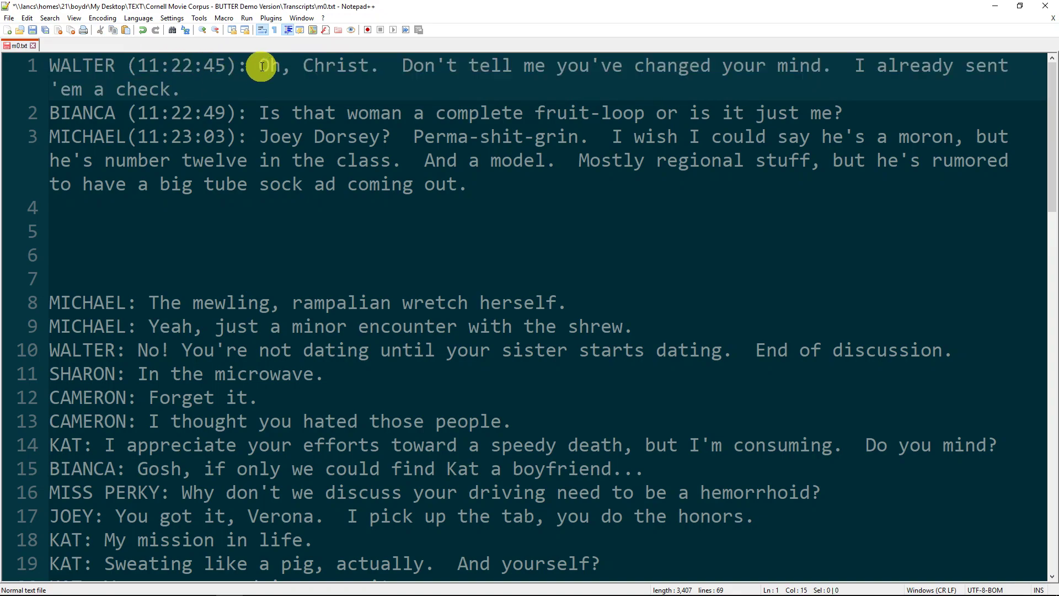
{"action": "left_click", "coordinate": [236, 65]}
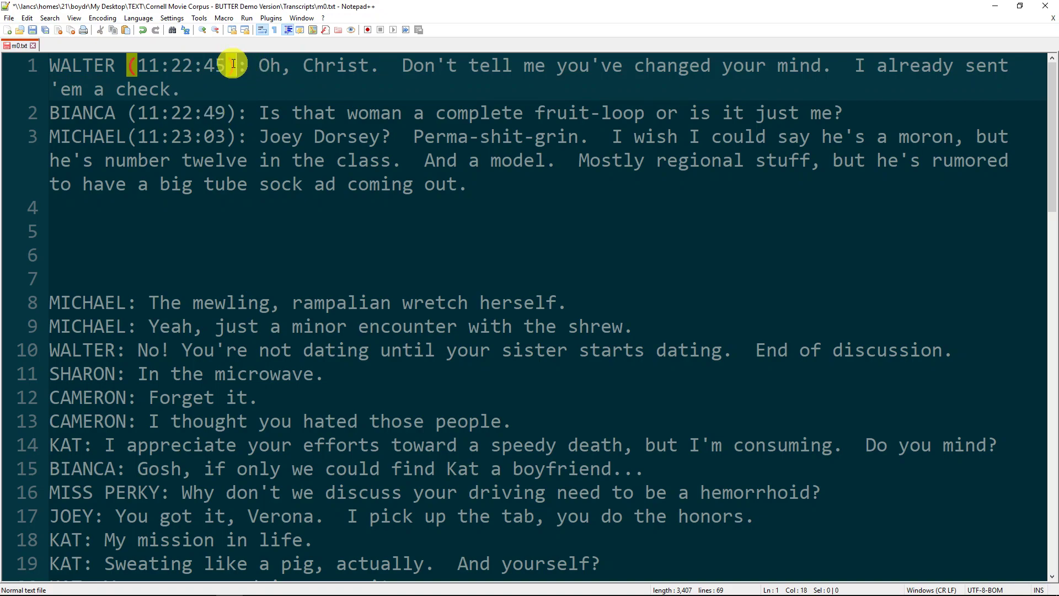
{"action": "left_click_drag", "start_coordinate": [236, 66], "coordinate": [50, 66]}
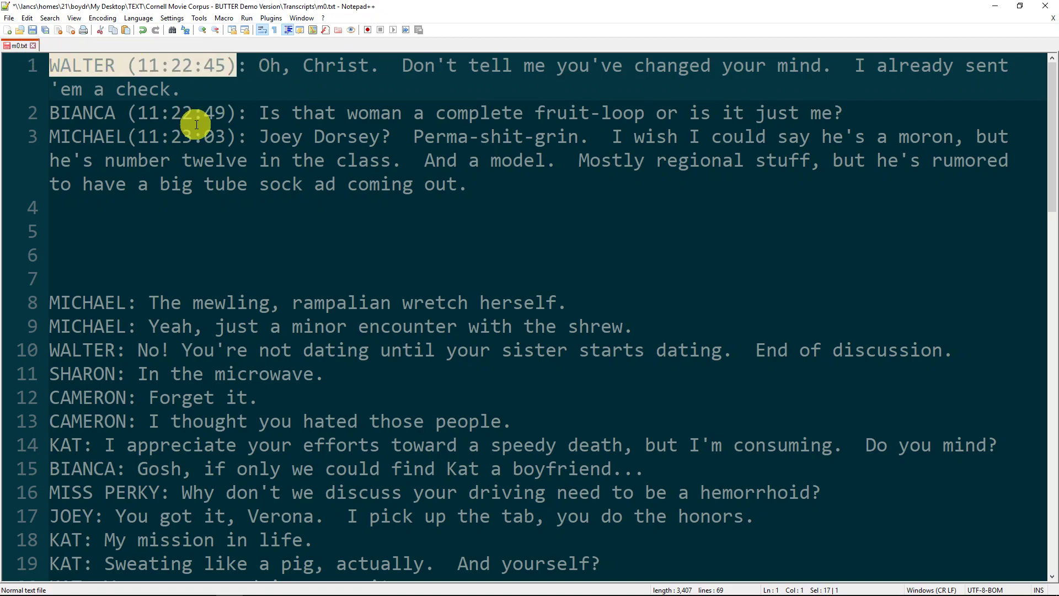
- Replace the speaker names on lines 2 and 3 with the speaker name from line 1, keeping a space before each timestamp
{"action": "double_click", "coordinate": [117, 112]}
{"action": "type", "text": "w"}
{"action": "key", "text": "BackSpace"}
{"action": "type", "text": "WALTER"}
{"action": "key", "text": "Right"}
{"action": "key", "text": "Down"}
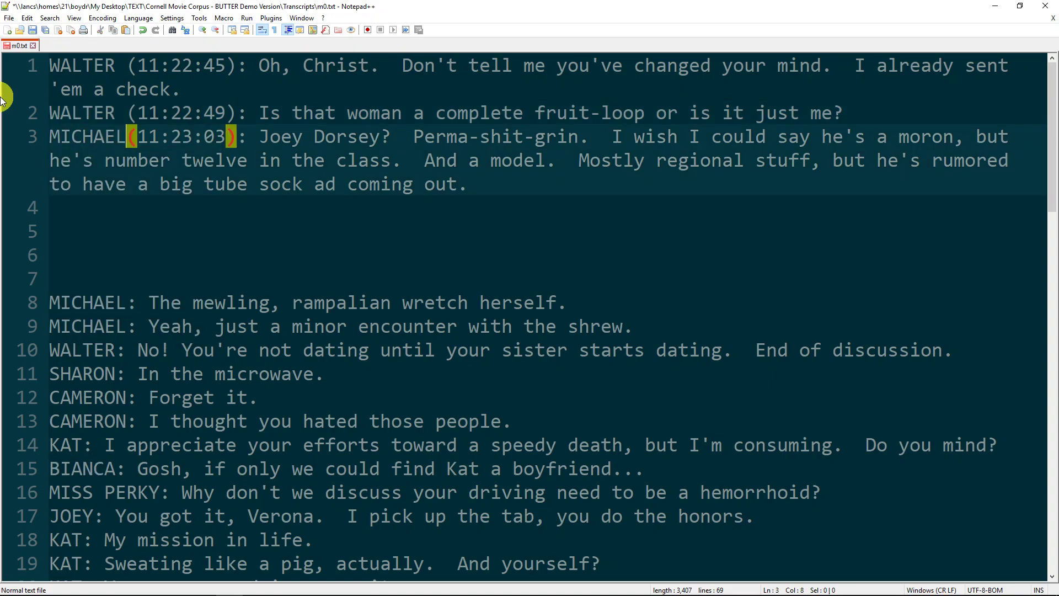
{"action": "key", "text": "shift+Home"}
{"action": "type", "text": "WALTER"}
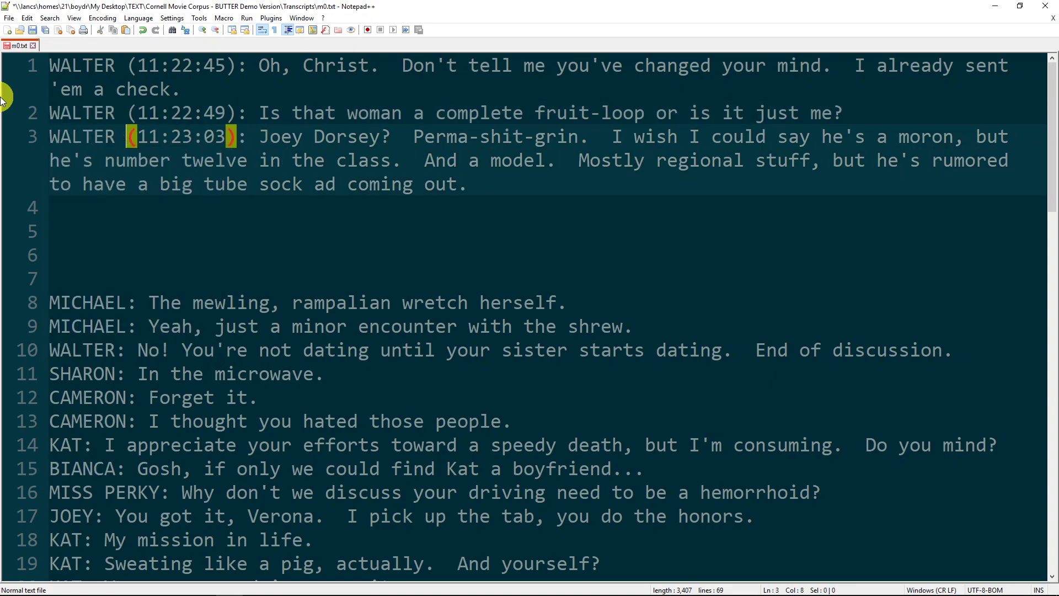
- Compare the speaker tags on lines 1 to 3 by highlighting each name together with its timestamp
{"action": "left_click_drag", "start_coordinate": [237, 65], "coordinate": [16, 66]}
{"action": "left_click_drag", "start_coordinate": [240, 113], "coordinate": [27, 109]}
{"action": "left_click_drag", "start_coordinate": [238, 137], "coordinate": [35, 138]}
{"action": "left_click", "coordinate": [177, 137]}
- Write the regular expression \(\d\d:\d\d:\d\d\) on line 5, removing the extra backslash after the opening parenthesis
{"action": "left_click", "coordinate": [113, 231]}
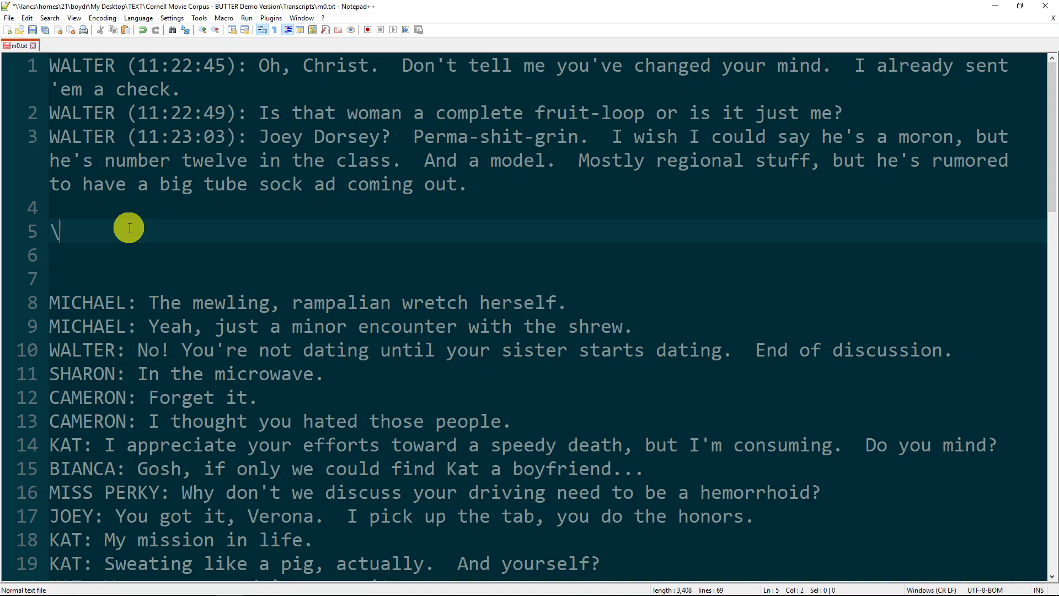
{"action": "type", "text": "\\D\\\\d\\d:\\d"}
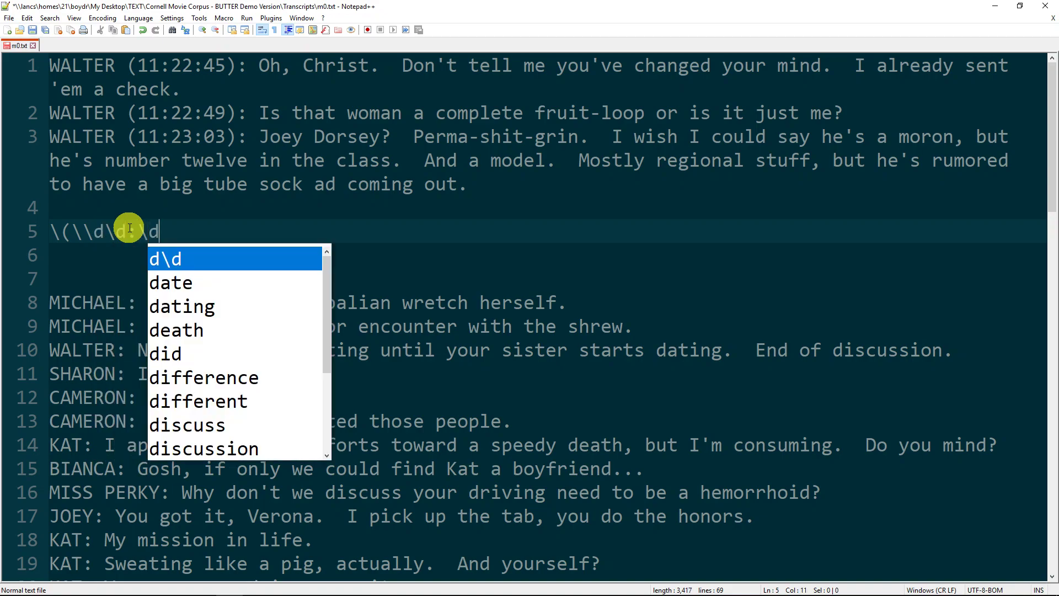
{"action": "type", "text": "\\d:\\d\\d\\)"}
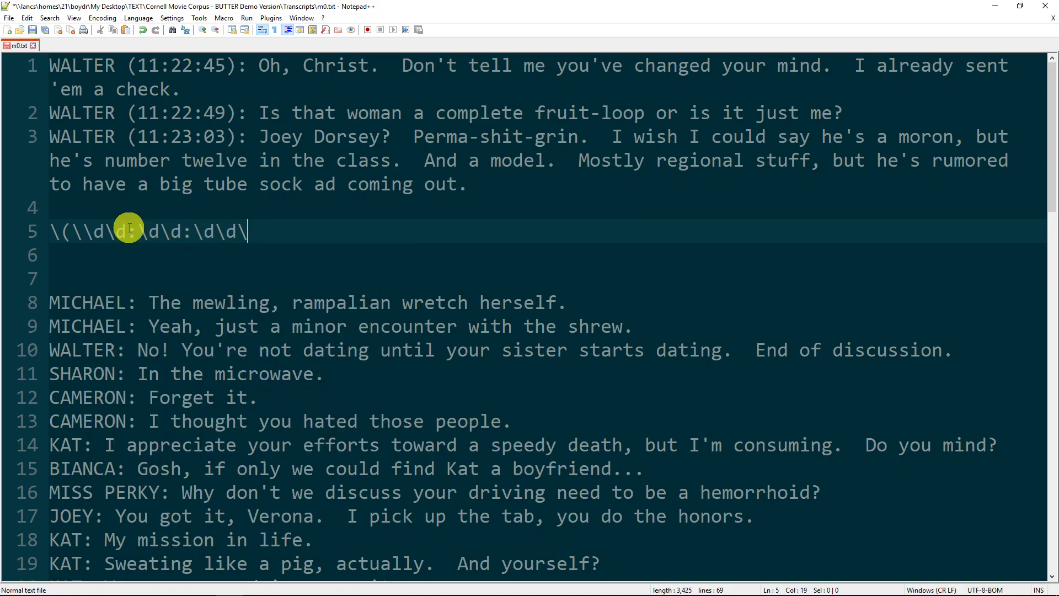
{"action": "left_click", "coordinate": [315, 214]}
{"action": "left_click", "coordinate": [71, 231]}
{"action": "key", "text": "Page_Down"}
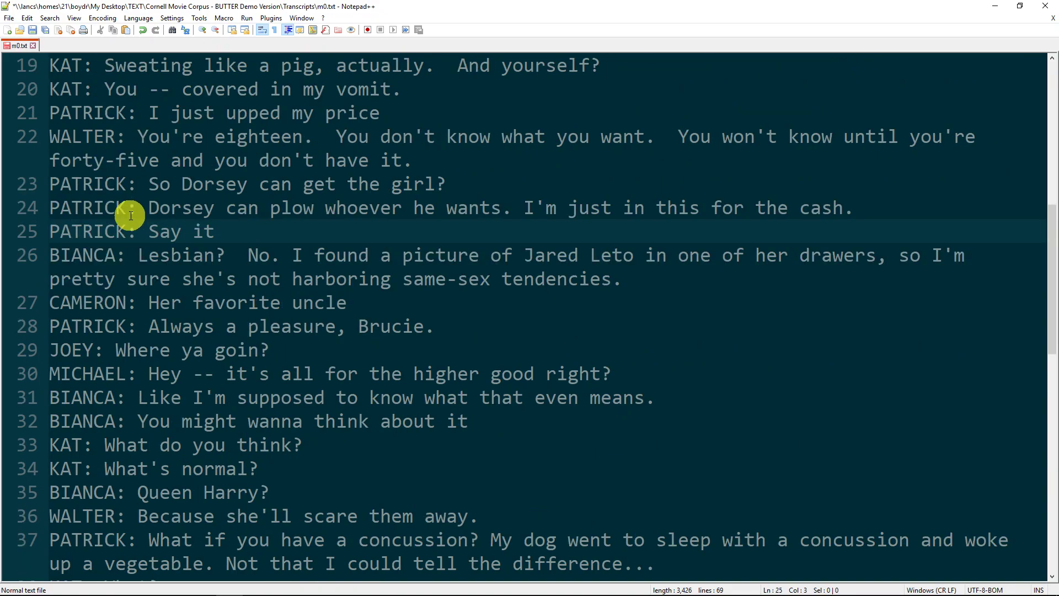
{"action": "key", "text": "Page_Up"}
{"action": "left_click", "coordinate": [66, 232]}
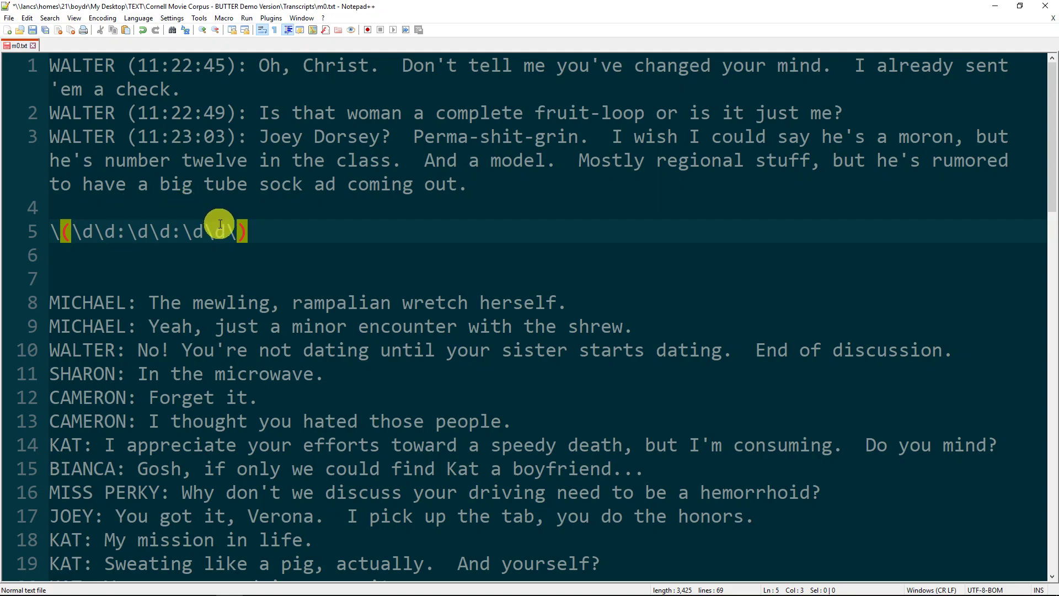
- Highlight the parenthesized timestamp on line 2 as the text that the regular expression matches
{"action": "mouse_move", "coordinate": [128, 112]}
{"action": "left_mouse_down"}
{"action": "mouse_move", "coordinate": [232, 106]}
{"action": "mouse_move", "coordinate": [130, 111]}
{"action": "left_mouse_up"}
{"action": "double_click", "coordinate": [226, 6]}
{"action": "left_click_drag", "start_coordinate": [349, 135], "coordinate": [571, 0]}
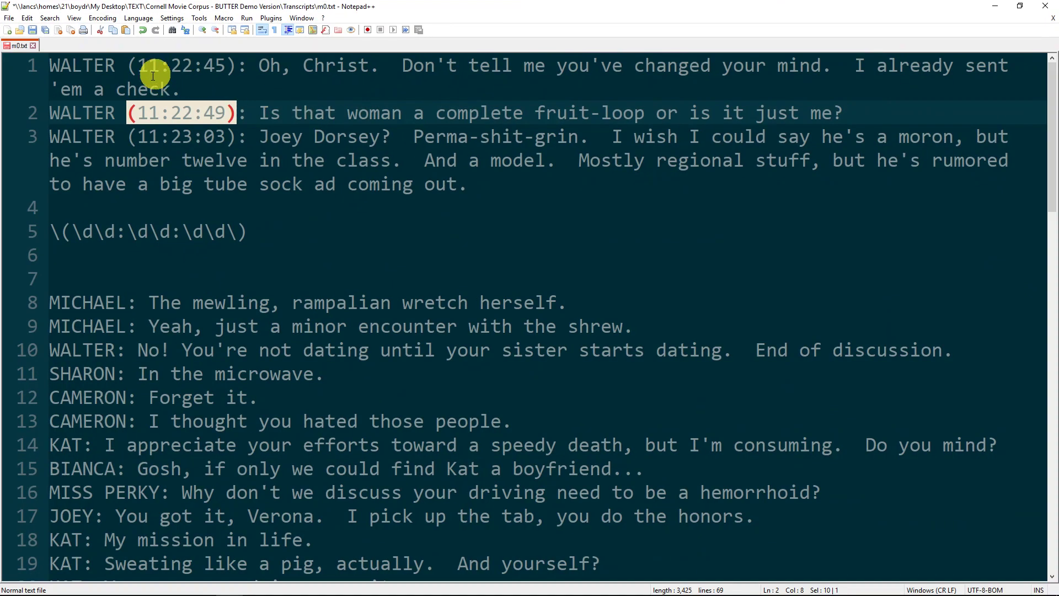
- Delete the parenthesized timestamps and their preceding spaces from lines 1 to 3, and highlight the remaining speaker tags
{"action": "left_click_drag", "start_coordinate": [128, 65], "coordinate": [227, 59]}
{"action": "key", "text": "BackSpace"}
{"action": "key", "text": "BackSpace"}
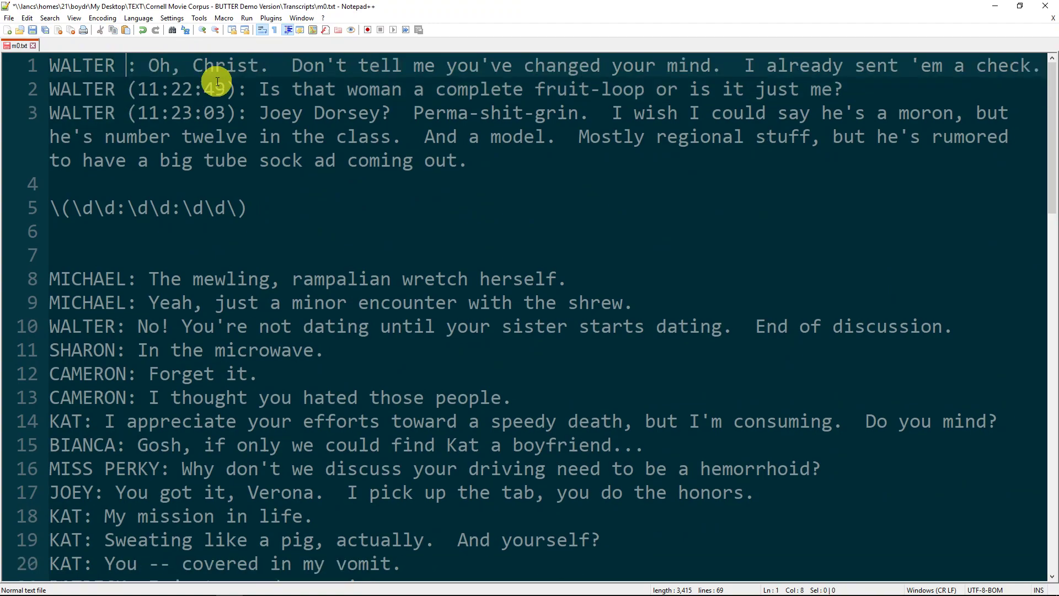
{"action": "left_click_drag", "start_coordinate": [127, 90], "coordinate": [236, 83]}
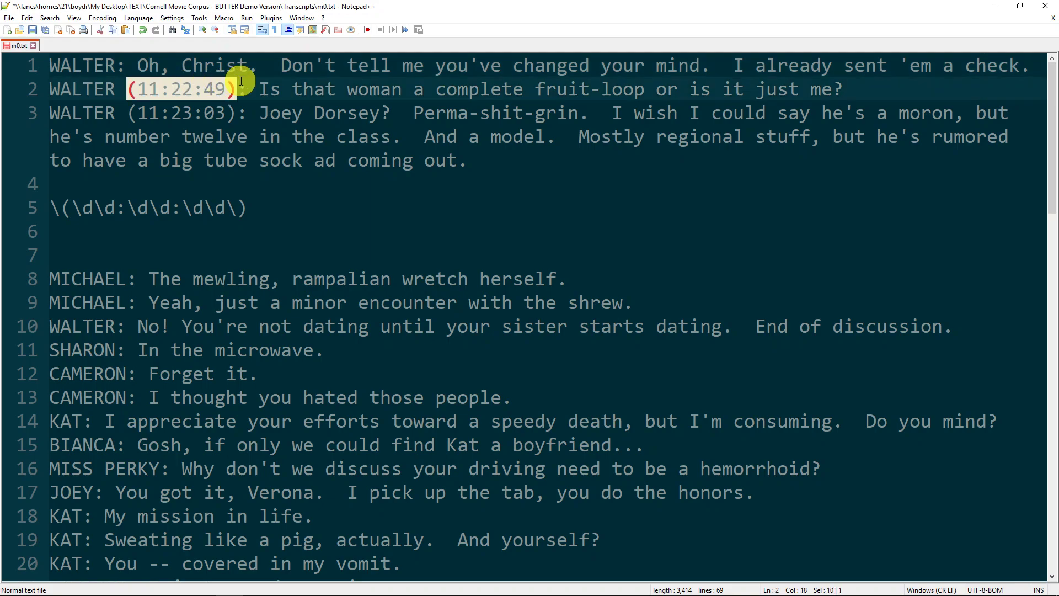
{"action": "key", "text": "BackSpace"}
{"action": "key", "text": "Delete"}
{"action": "key", "text": "BackSpace"}
{"action": "left_click_drag", "start_coordinate": [128, 113], "coordinate": [222, 109]}
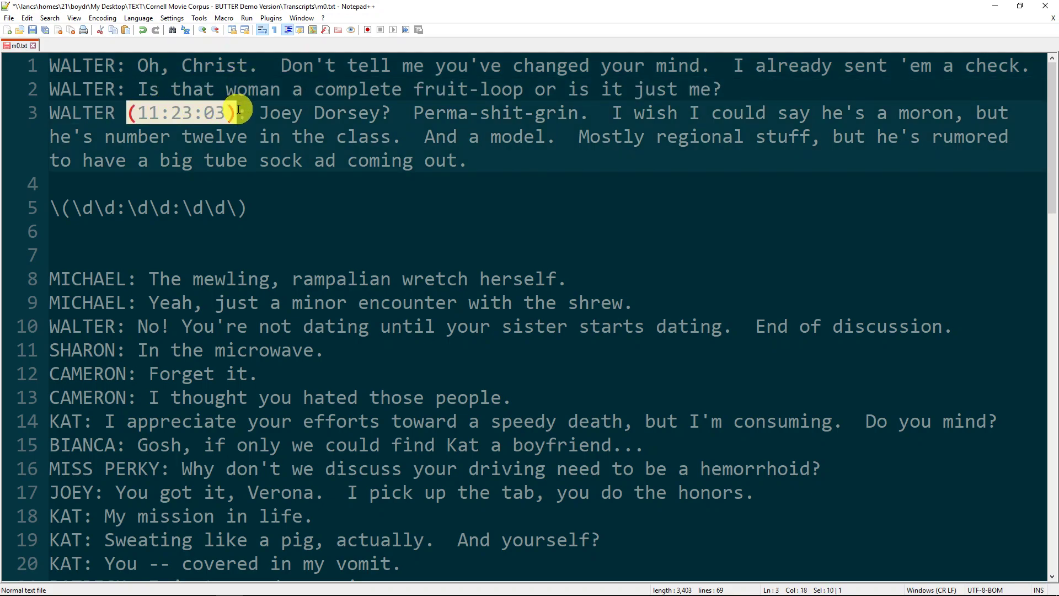
{"action": "key", "text": "BackSpace"}
{"action": "key", "text": "Delete"}
{"action": "key", "text": "BackSpace"}
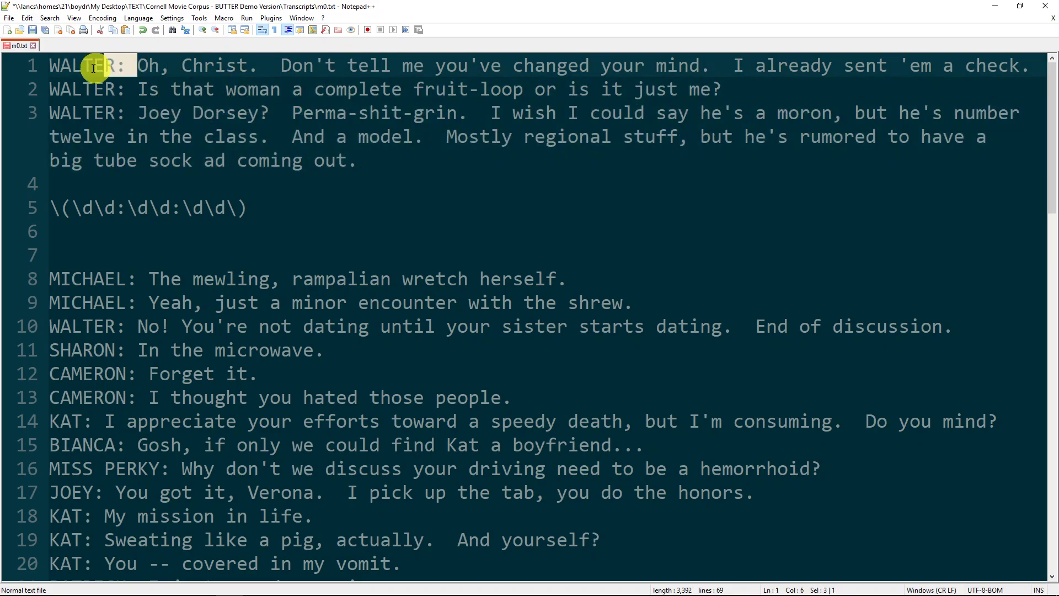
{"action": "left_click_drag", "start_coordinate": [138, 89], "coordinate": [51, 98]}
{"action": "left_click_drag", "start_coordinate": [137, 113], "coordinate": [49, 105]}
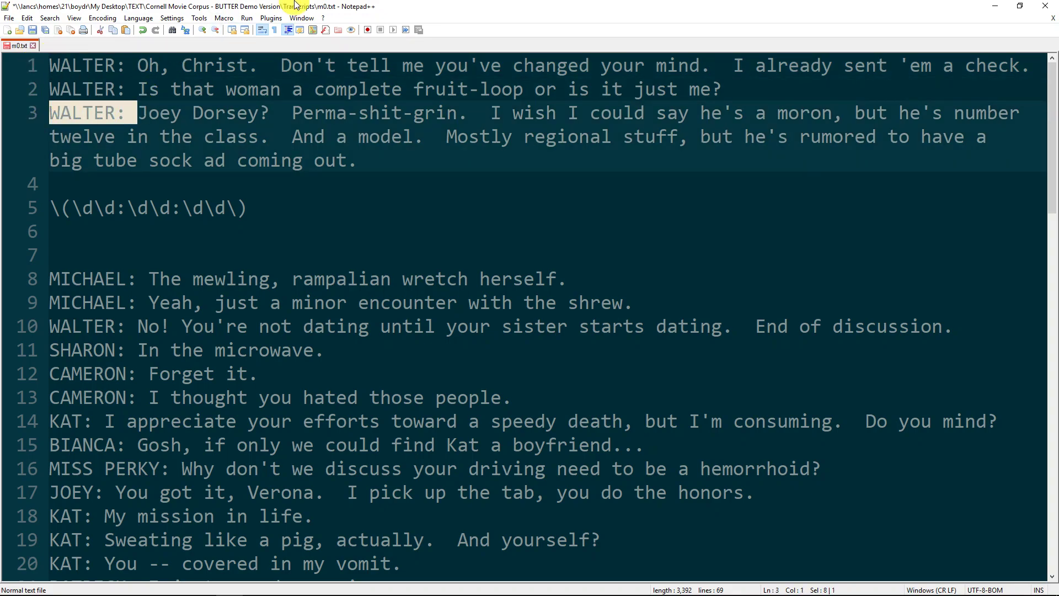
- Close m0.txt without saving the edits, and return to the RegEx Removal setting in BUTTER
{"action": "left_click", "coordinate": [1051, 19]}
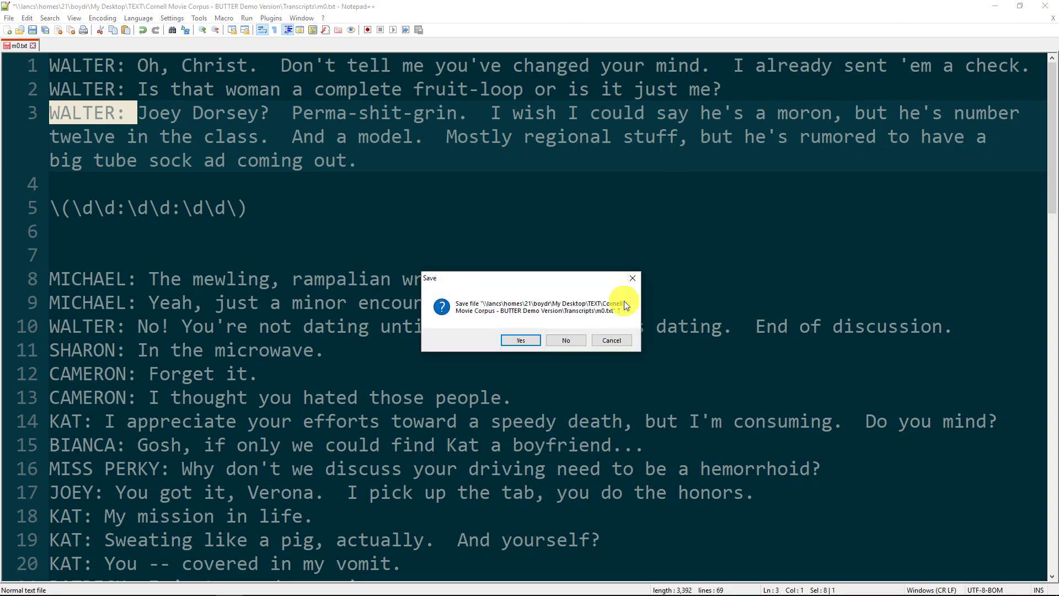
{"action": "left_click", "coordinate": [560, 338]}
{"action": "left_click_drag", "start_coordinate": [534, 5], "coordinate": [545, 74]}
{"action": "key", "text": "alt+Tab"}
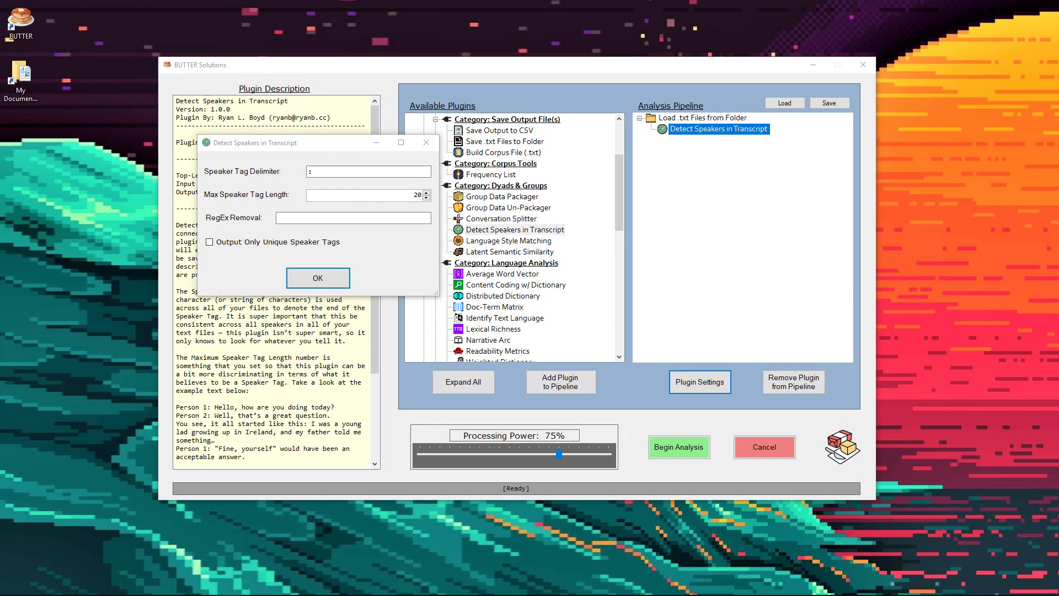
{"action": "left_click", "coordinate": [327, 222]}
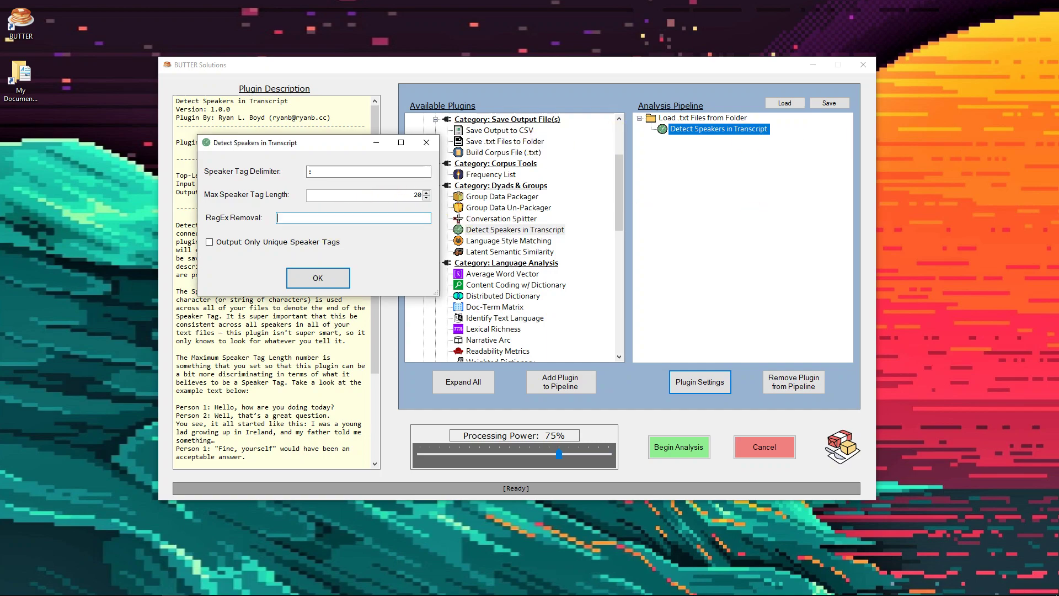
- Bring m0.txt in Notepad++ over BUTTER, highlight line 1's speaker tag, and return to the Detect Speakers settings
{"action": "key", "text": "alt+Tab"}
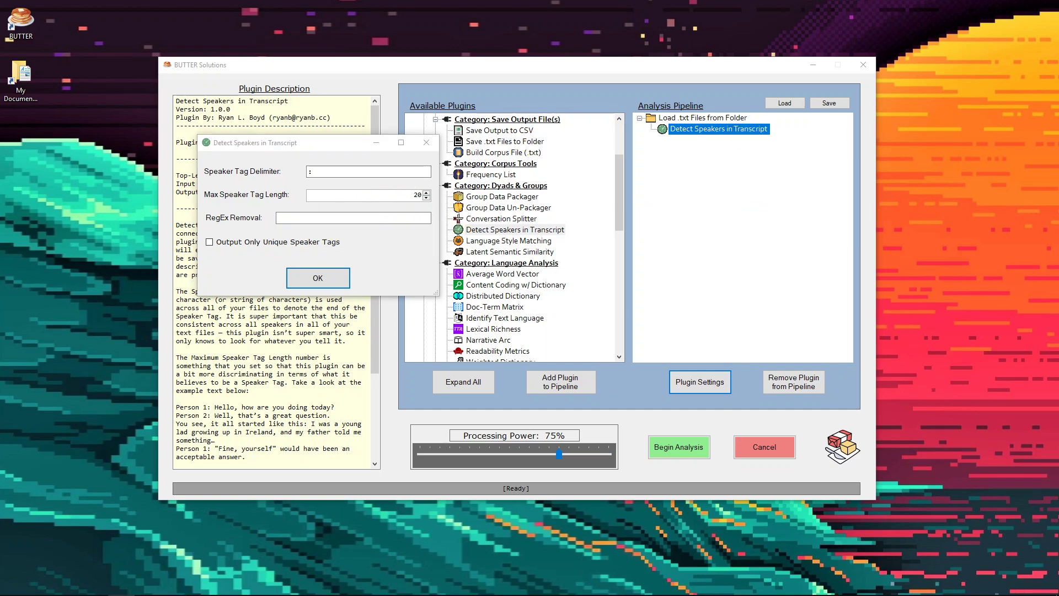
{"action": "key", "text": "alt+Tab"}
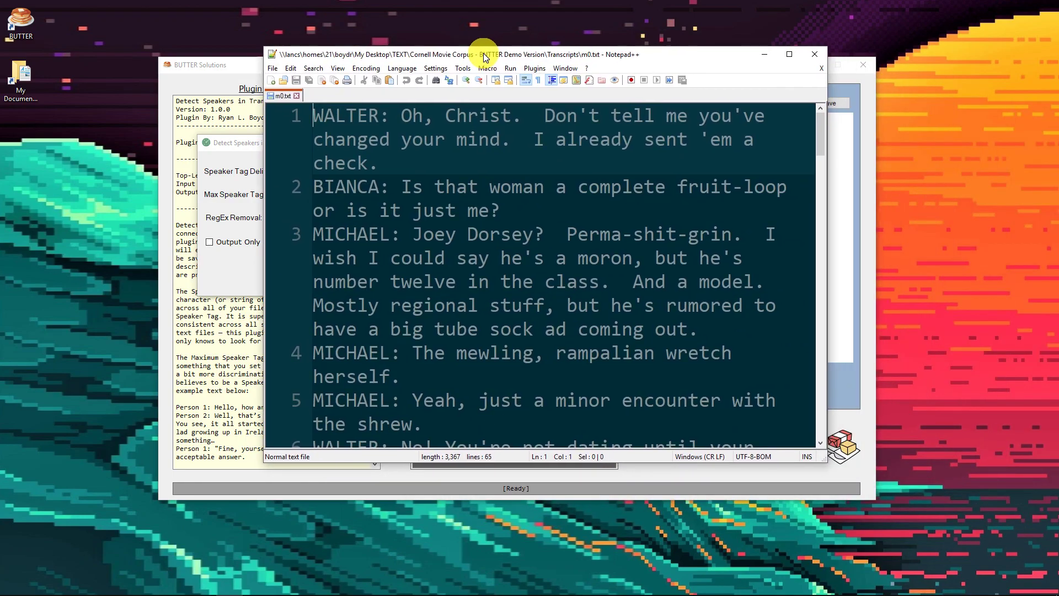
{"action": "left_click_drag", "start_coordinate": [483, 54], "coordinate": [1058, 148]}
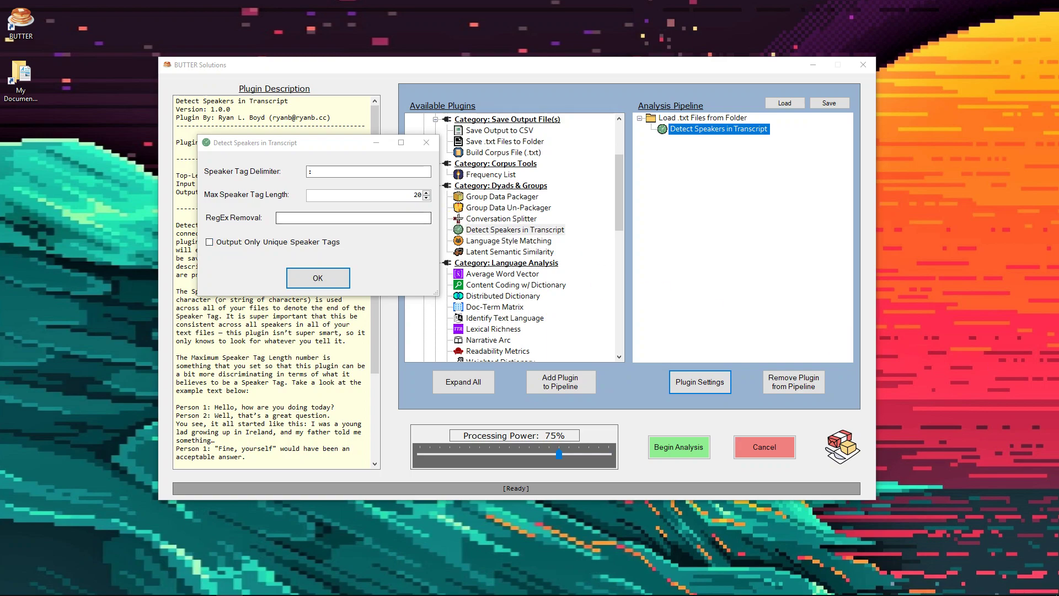
{"action": "left_click_drag", "start_coordinate": [1058, 124], "coordinate": [464, 95]}
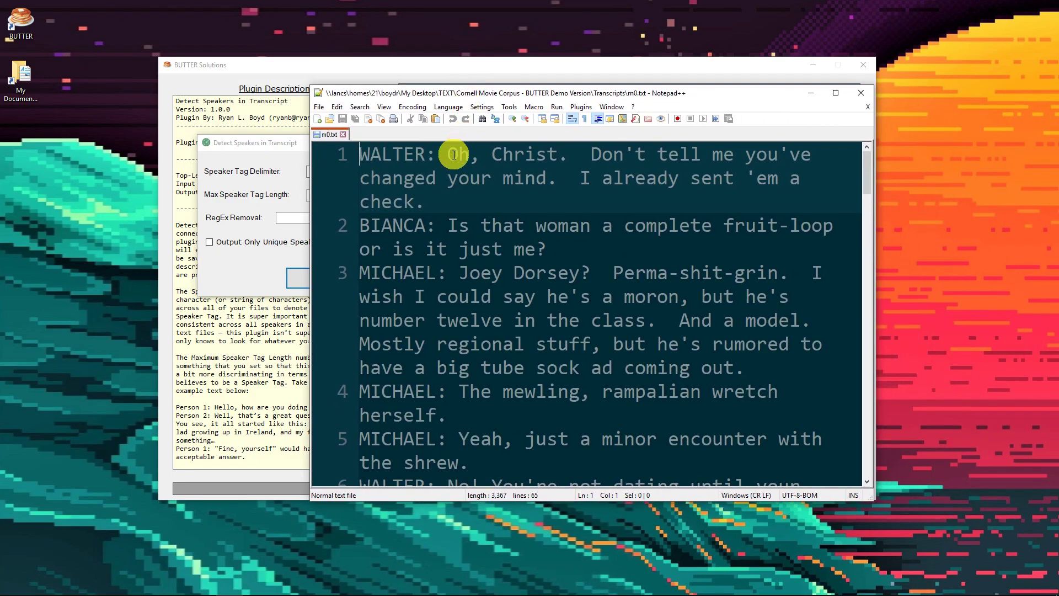
{"action": "left_click_drag", "start_coordinate": [445, 155], "coordinate": [340, 144]}
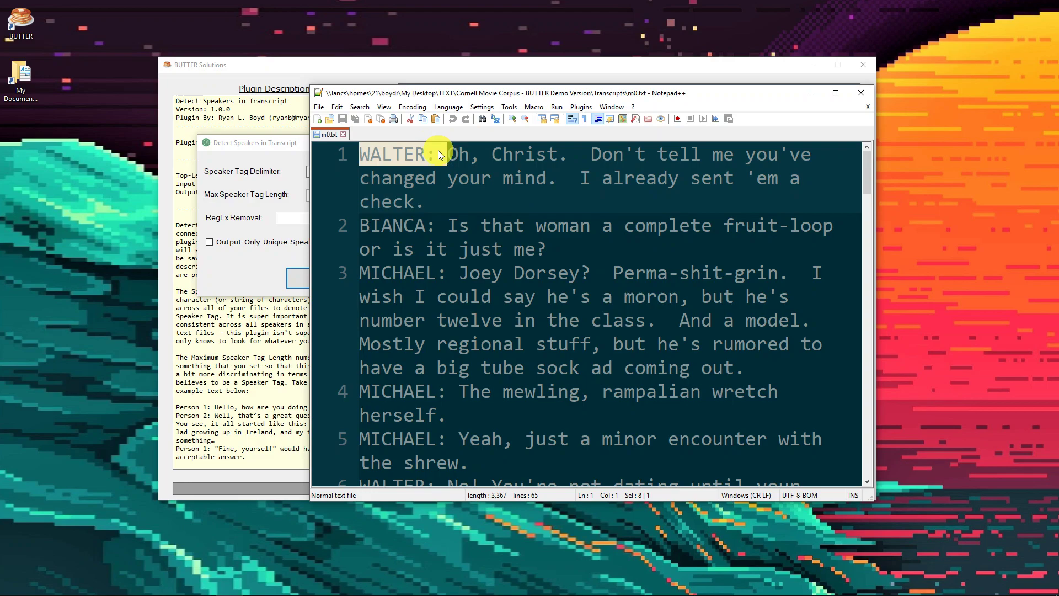
{"action": "left_click", "coordinate": [282, 172]}
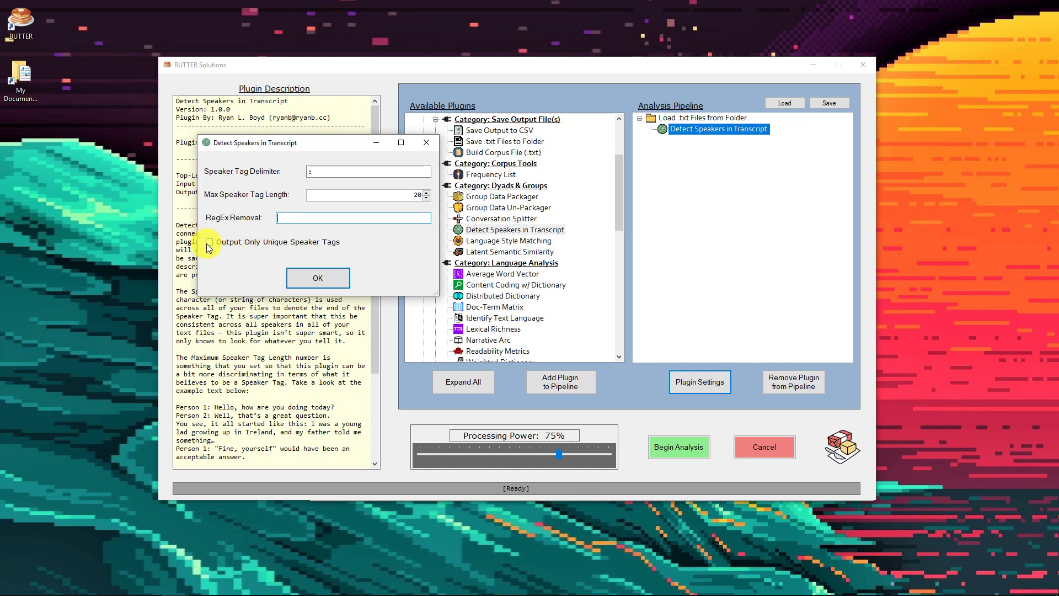
- Accept the Detect Speakers settings and add Save Output to CSV beneath that plugin in the analysis pipeline
{"action": "left_click", "coordinate": [323, 281]}
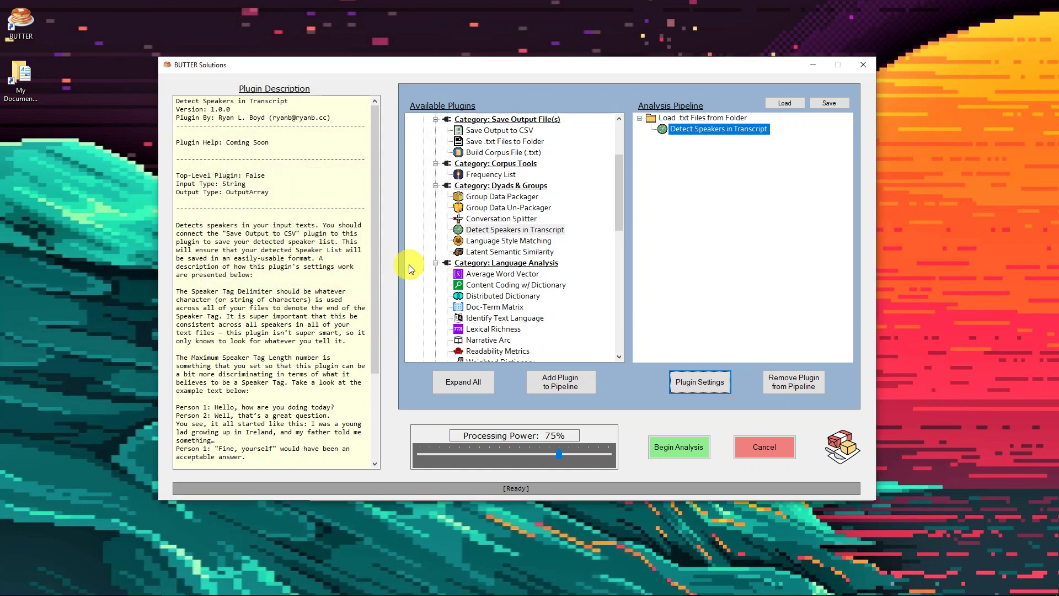
{"action": "left_click_drag", "start_coordinate": [620, 179], "coordinate": [623, 134]}
{"action": "left_click", "coordinate": [475, 229]}
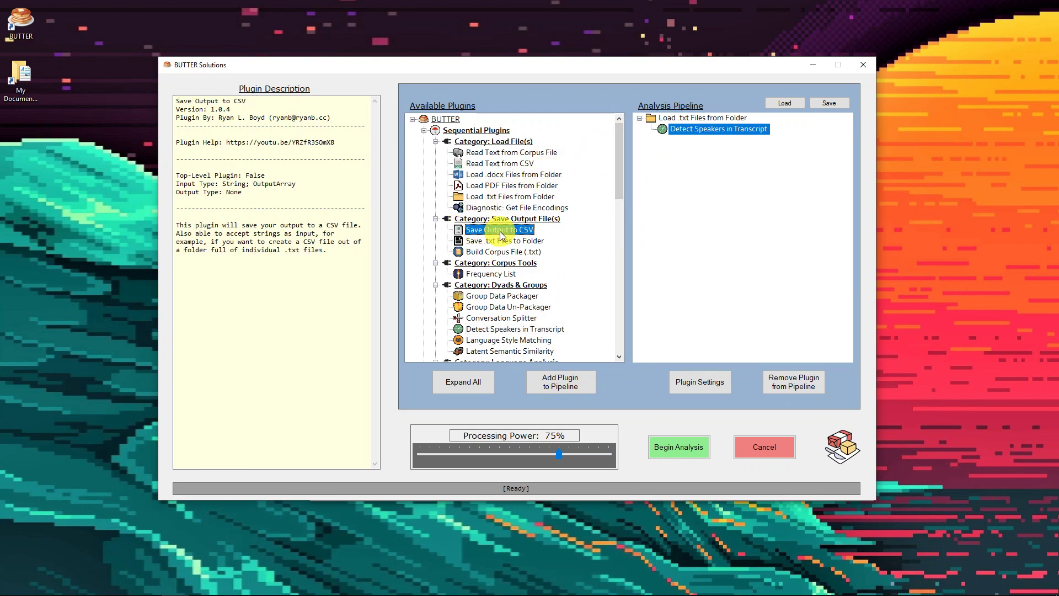
{"action": "left_click", "coordinate": [562, 385]}
- Set the CSV output file to BUTTER-CSVOutput-Speaker_List.csv in the TEXT folder and begin the analysis
{"action": "left_click", "coordinate": [693, 384]}
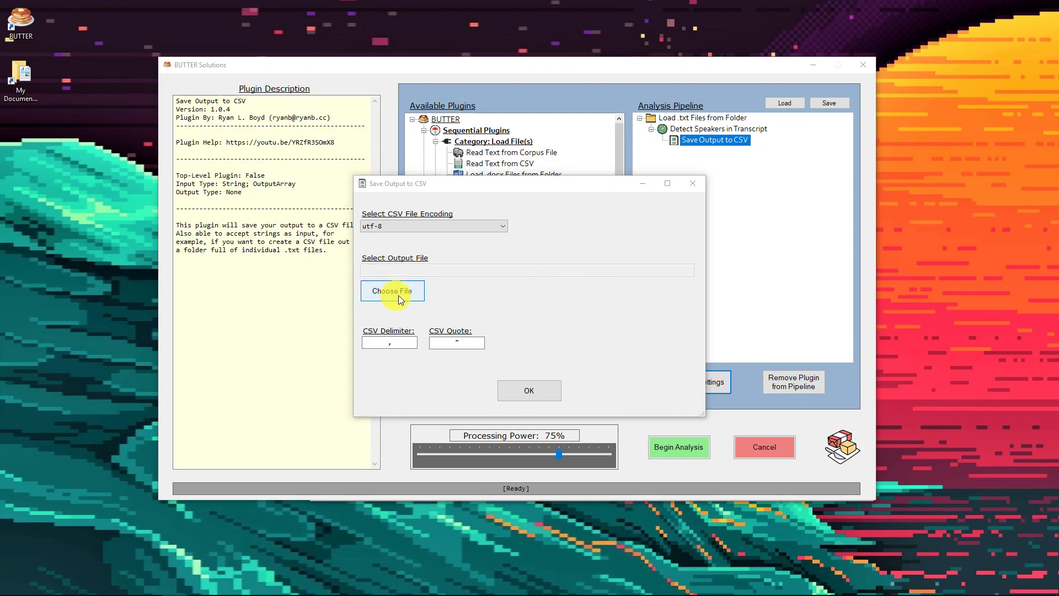
{"action": "left_click", "coordinate": [395, 295]}
{"action": "left_click", "coordinate": [487, 432]}
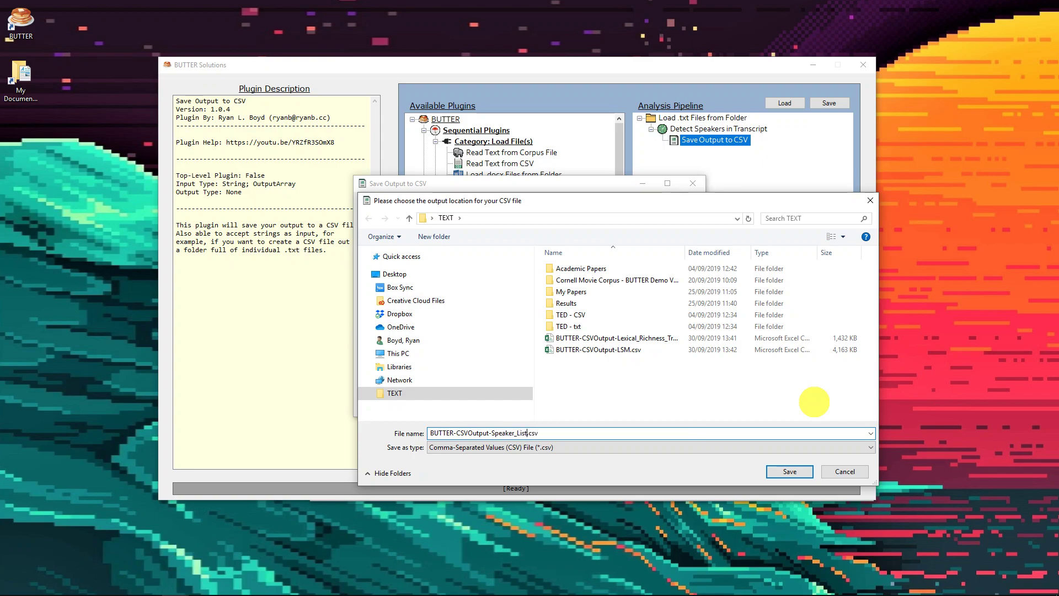
{"action": "type", "text": "-Speaker_List"}
{"action": "key", "text": "Return"}
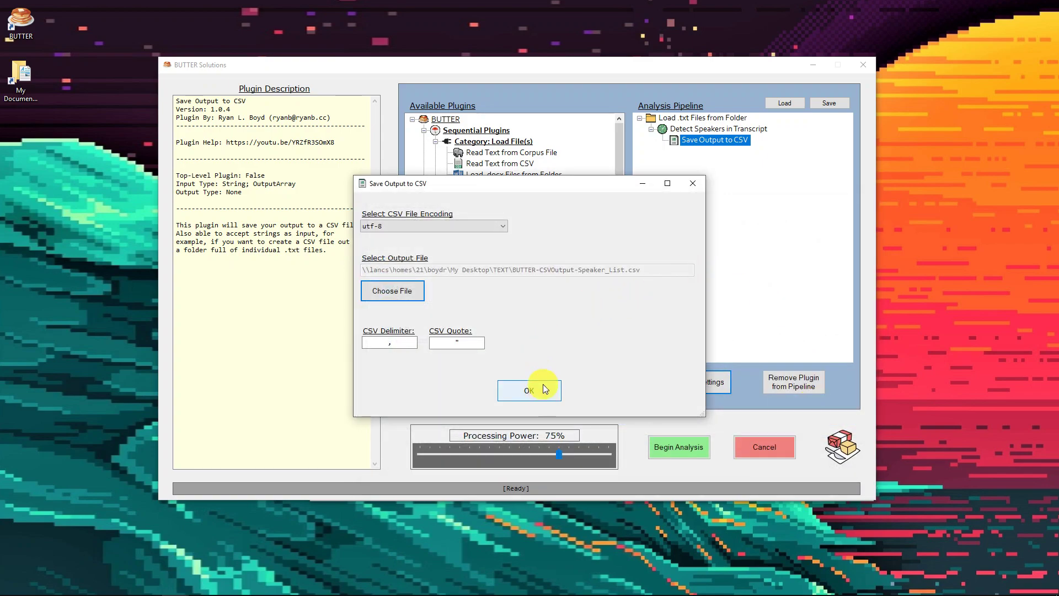
{"action": "left_click", "coordinate": [528, 387]}
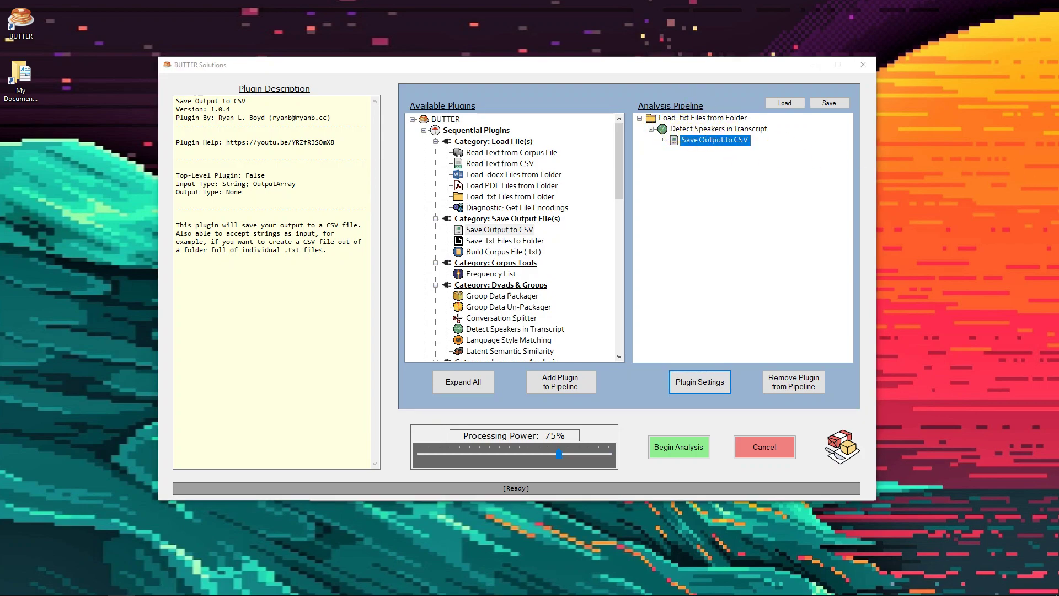
{"action": "left_click", "coordinate": [677, 452]}
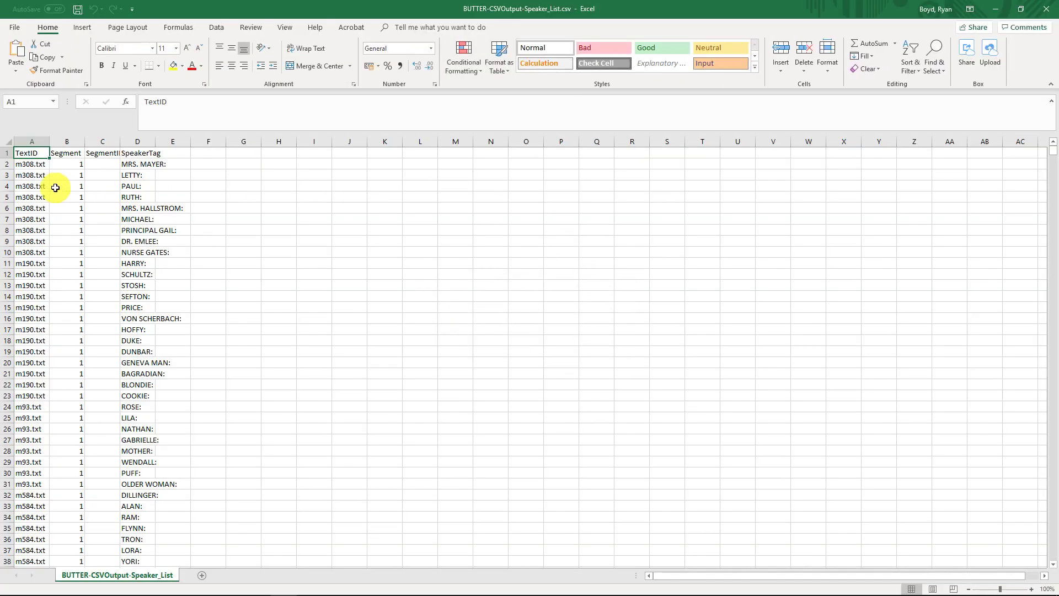
- In Excel, sort the speaker list by TextID in ascending order and autofit the widths of columns A to D
{"action": "left_click", "coordinate": [40, 186]}
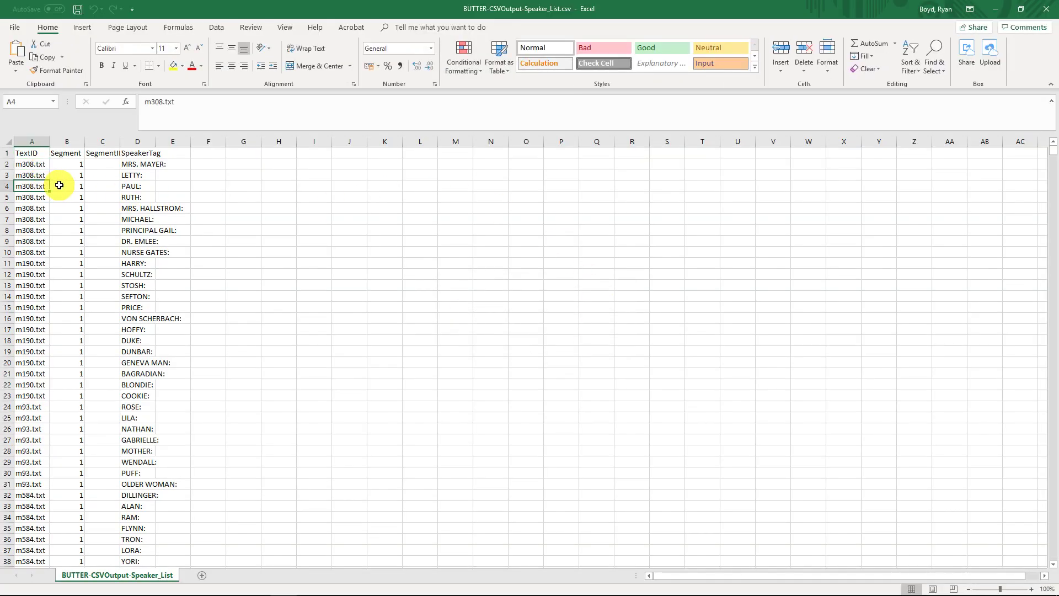
{"action": "scroll", "coordinate": [66, 184], "scroll_direction": "up", "scroll_amount": 9}
{"action": "scroll", "coordinate": [83, 187], "scroll_direction": "up", "scroll_amount": 1}
{"action": "left_click", "coordinate": [76, 199]}
{"action": "left_click", "coordinate": [216, 27]}
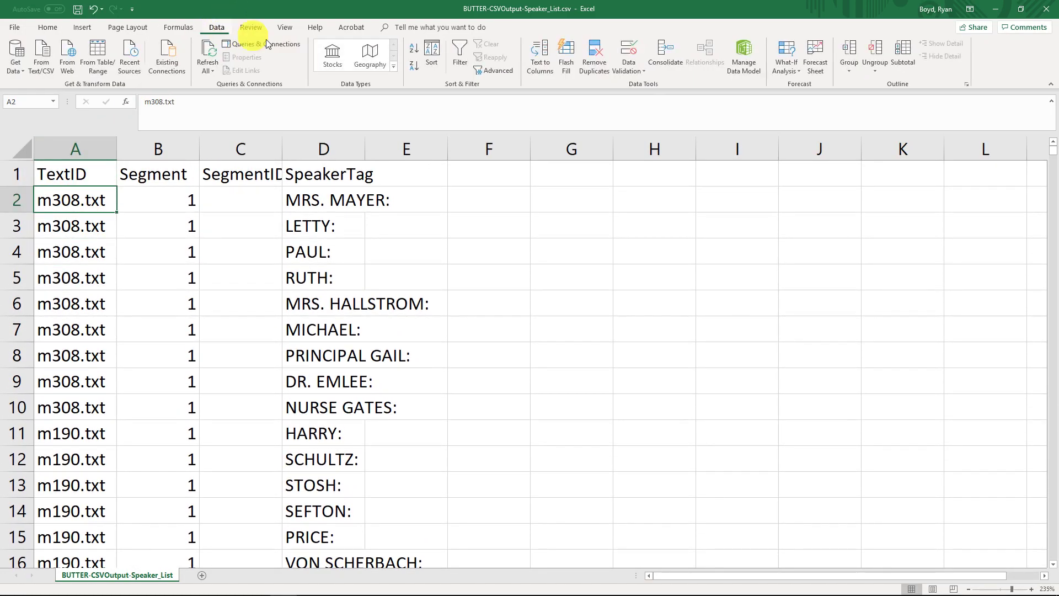
{"action": "left_click", "coordinate": [414, 51]}
{"action": "left_click_drag", "start_coordinate": [81, 146], "coordinate": [293, 146]}
{"action": "double_click", "coordinate": [282, 148]}
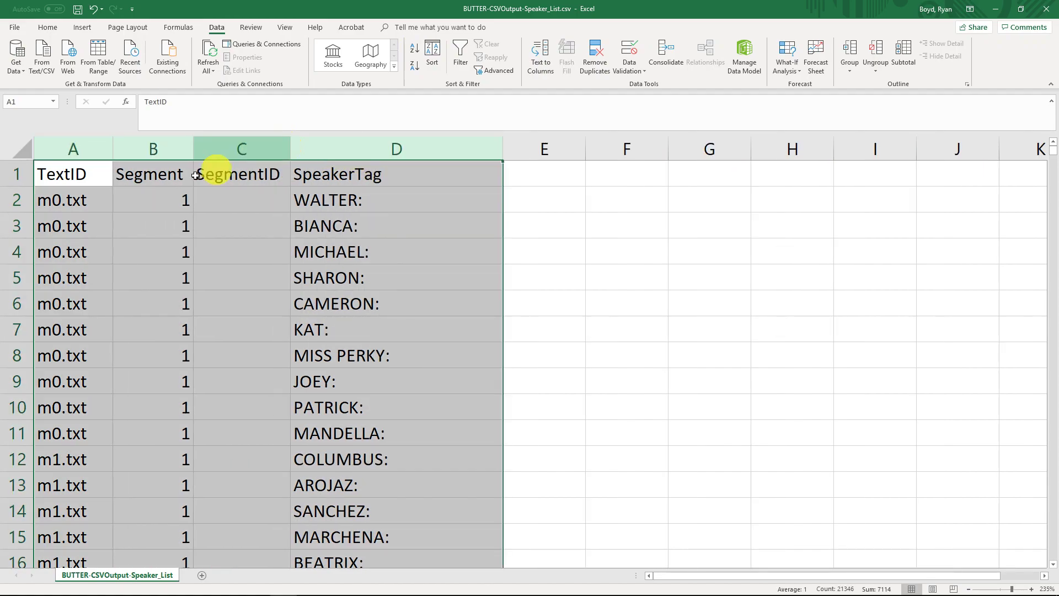
- Highlight the first eight speaker tags of m0.txt, cells D2 to D9
{"action": "left_click", "coordinate": [64, 193]}
{"action": "left_click", "coordinate": [62, 255]}
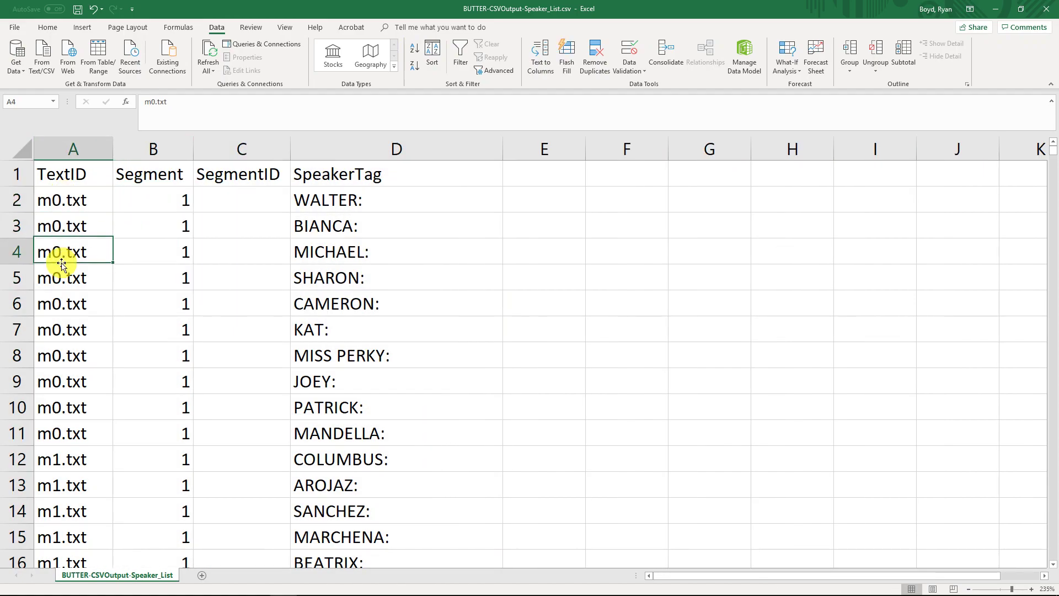
{"action": "left_click_drag", "start_coordinate": [329, 189], "coordinate": [358, 378]}
{"action": "scroll", "coordinate": [358, 378], "scroll_direction": "down", "scroll_amount": 5}
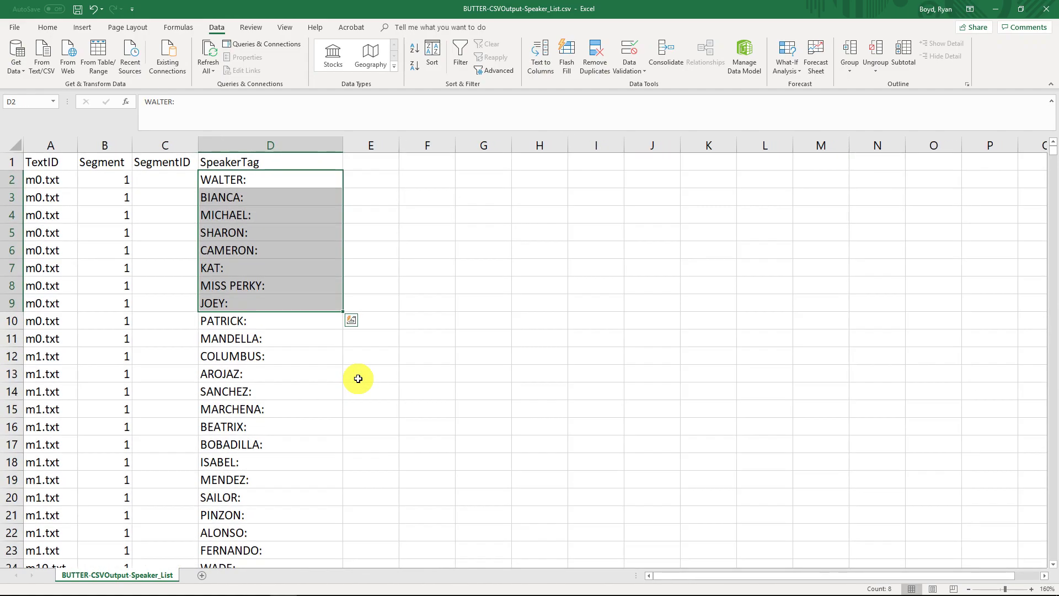
- Look through the speaker tags of the following transcripts and select the odd "OUTSIDE -:" tag of m100.txt
{"action": "scroll", "coordinate": [249, 322], "scroll_direction": "down", "scroll_amount": 11}
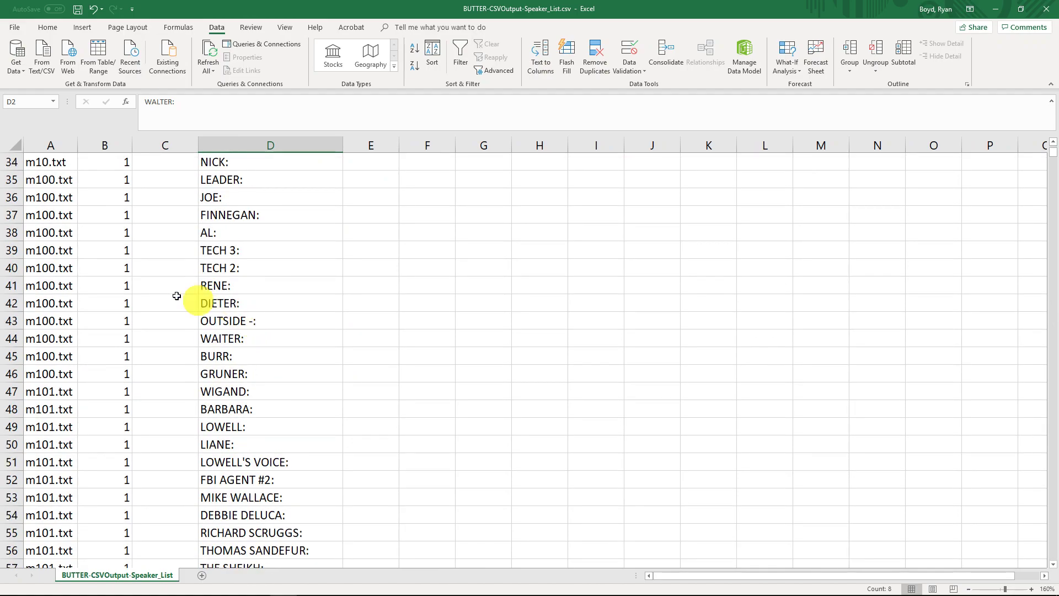
{"action": "scroll", "coordinate": [303, 343], "scroll_direction": "down", "scroll_amount": 9}
{"action": "scroll", "coordinate": [274, 364], "scroll_direction": "up", "scroll_amount": 6}
{"action": "scroll", "coordinate": [274, 364], "scroll_direction": "up", "scroll_amount": 3}
{"action": "left_click", "coordinate": [237, 319]}
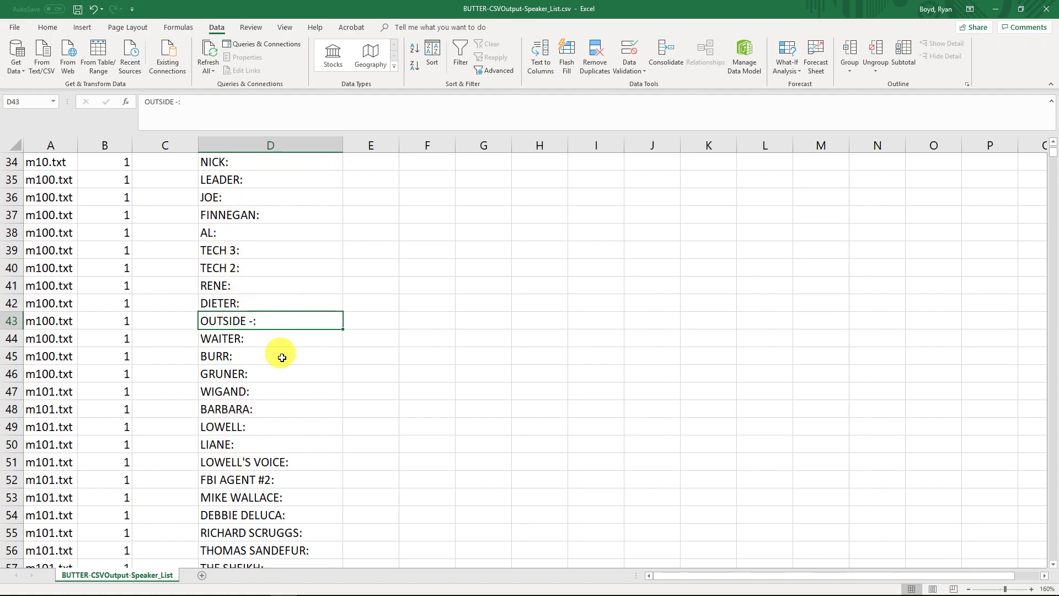
{"action": "scroll", "coordinate": [270, 389], "scroll_direction": "down", "scroll_amount": 1}
- Point out the m101.txt speaker tags in cells D51 to D54 and D56 one by one
{"action": "left_click", "coordinate": [304, 409]}
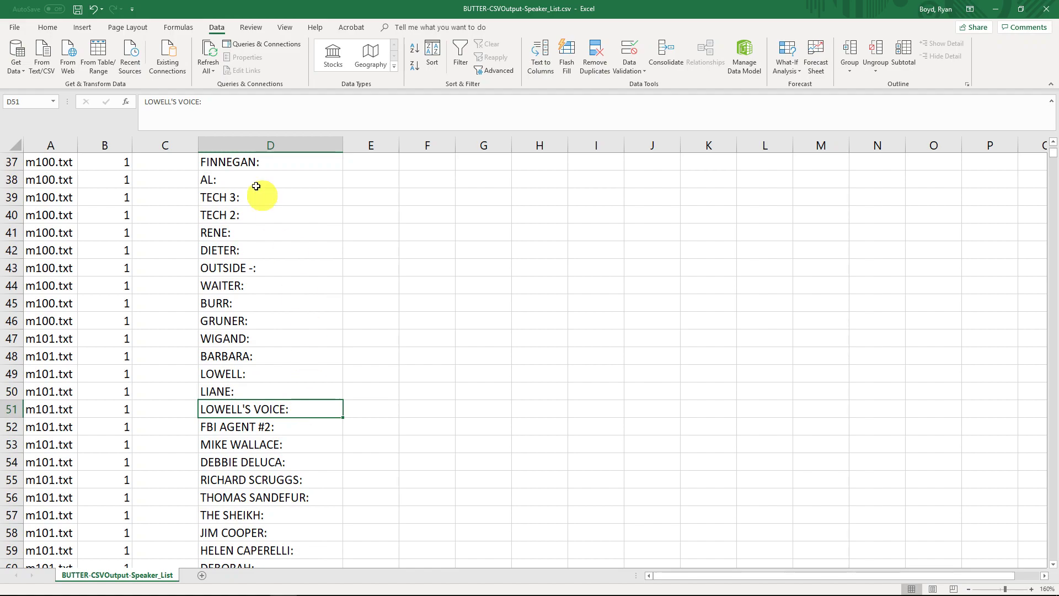
{"action": "left_click", "coordinate": [257, 427]}
{"action": "left_click", "coordinate": [257, 445]}
{"action": "left_click", "coordinate": [259, 465]}
{"action": "left_click", "coordinate": [259, 495]}
{"action": "scroll", "coordinate": [249, 451], "scroll_direction": "down", "scroll_amount": 3}
{"action": "scroll", "coordinate": [249, 451], "scroll_direction": "down", "scroll_amount": 5}
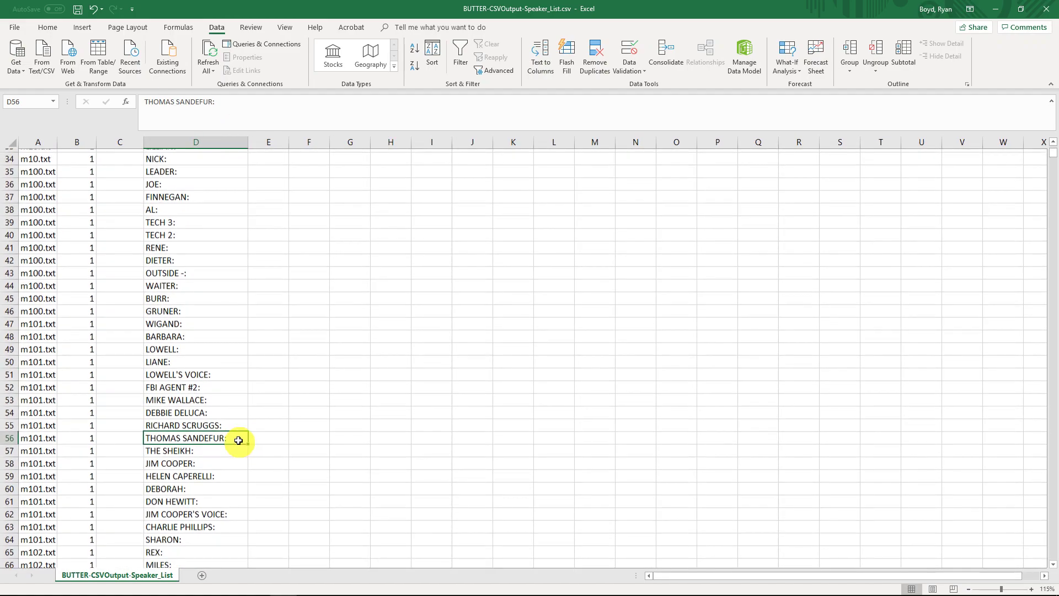
- Go back to the "OUTSIDE -:" tag in D43, enlarge it, and look through the tags down to m106.txt
{"action": "scroll", "coordinate": [230, 430], "scroll_direction": "up", "scroll_amount": 10}
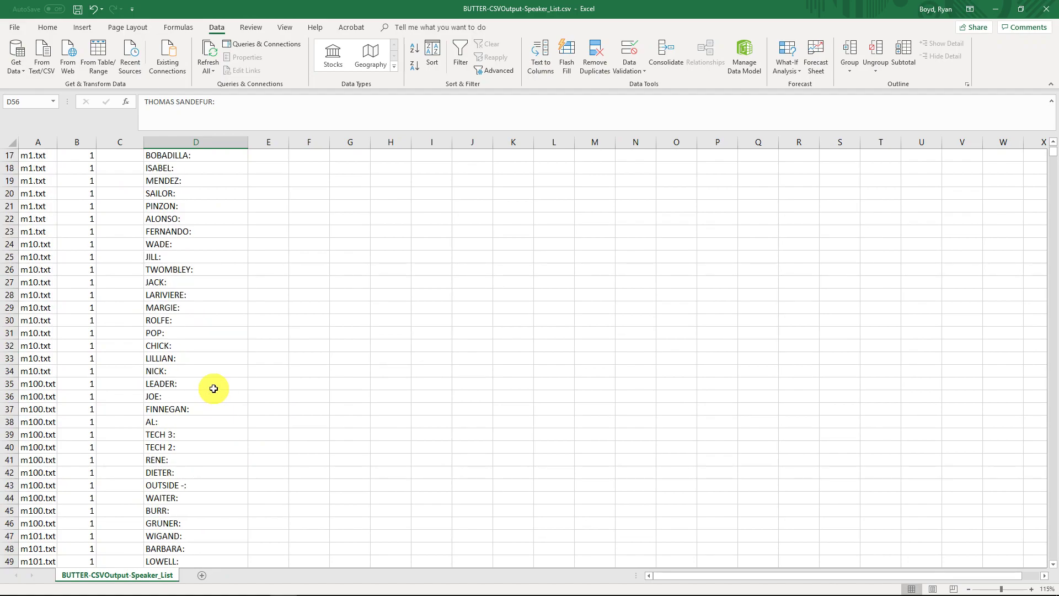
{"action": "scroll", "coordinate": [215, 402], "scroll_direction": "down", "scroll_amount": 4}
{"action": "left_click", "coordinate": [197, 333]}
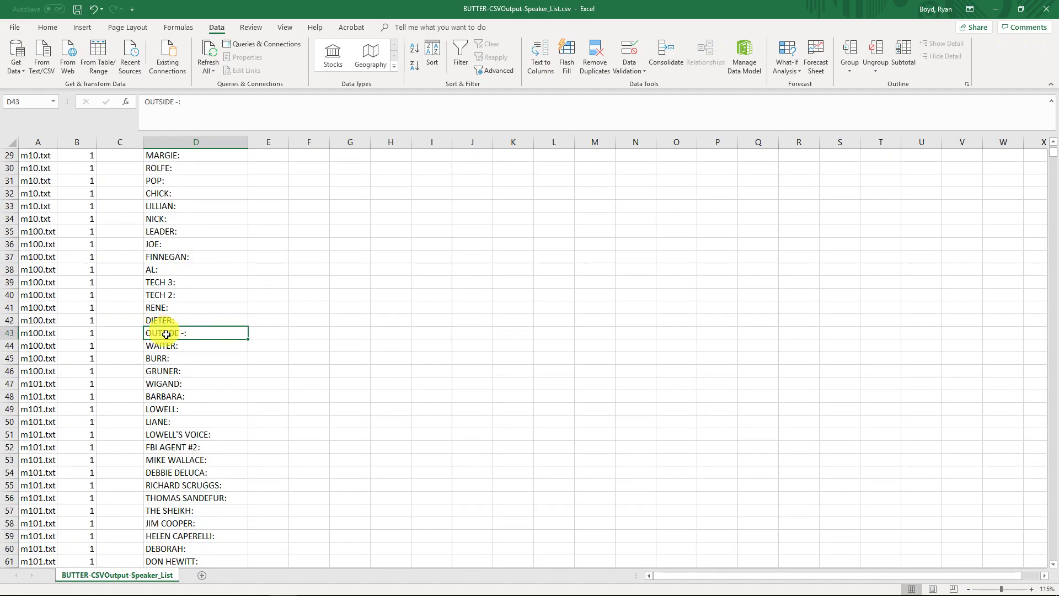
{"action": "scroll", "coordinate": [188, 333], "scroll_direction": "up", "scroll_amount": 3}
{"action": "scroll", "coordinate": [213, 338], "scroll_direction": "up", "scroll_amount": 4}
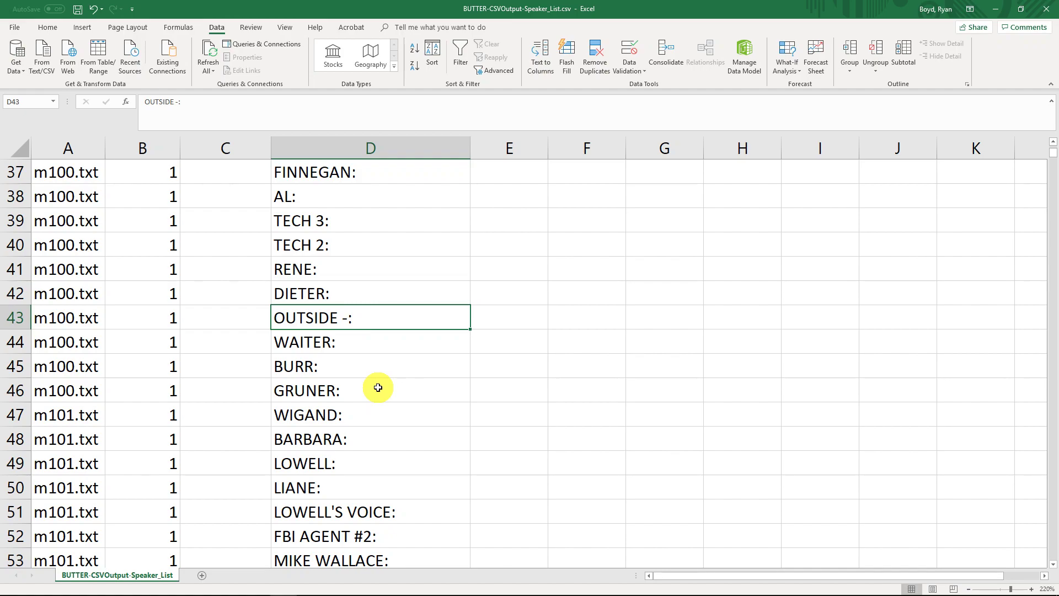
{"action": "scroll", "coordinate": [378, 388], "scroll_direction": "down", "scroll_amount": 13}
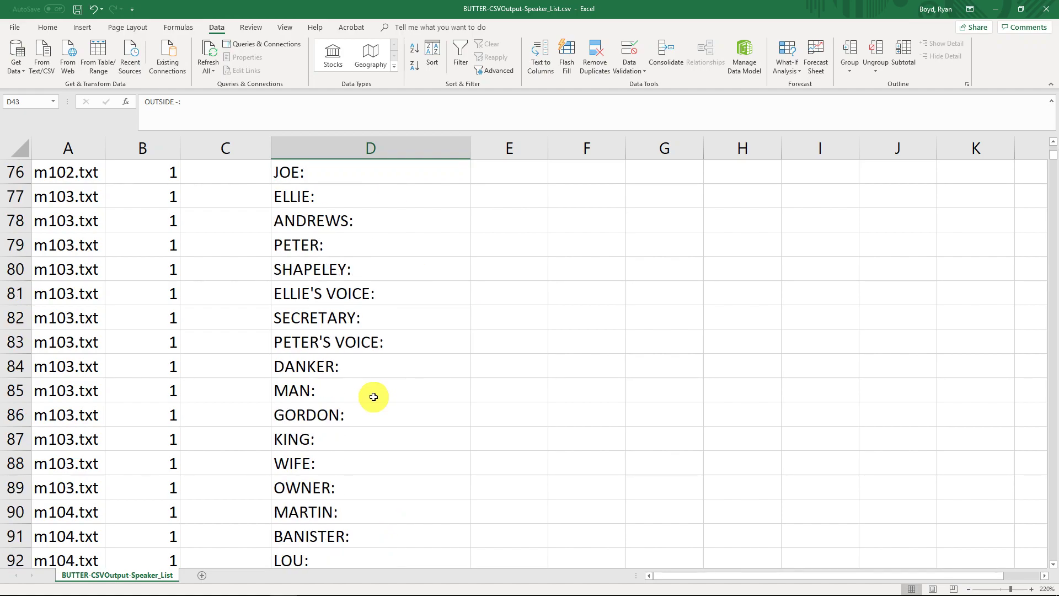
{"action": "scroll", "coordinate": [372, 397], "scroll_direction": "down", "scroll_amount": 7}
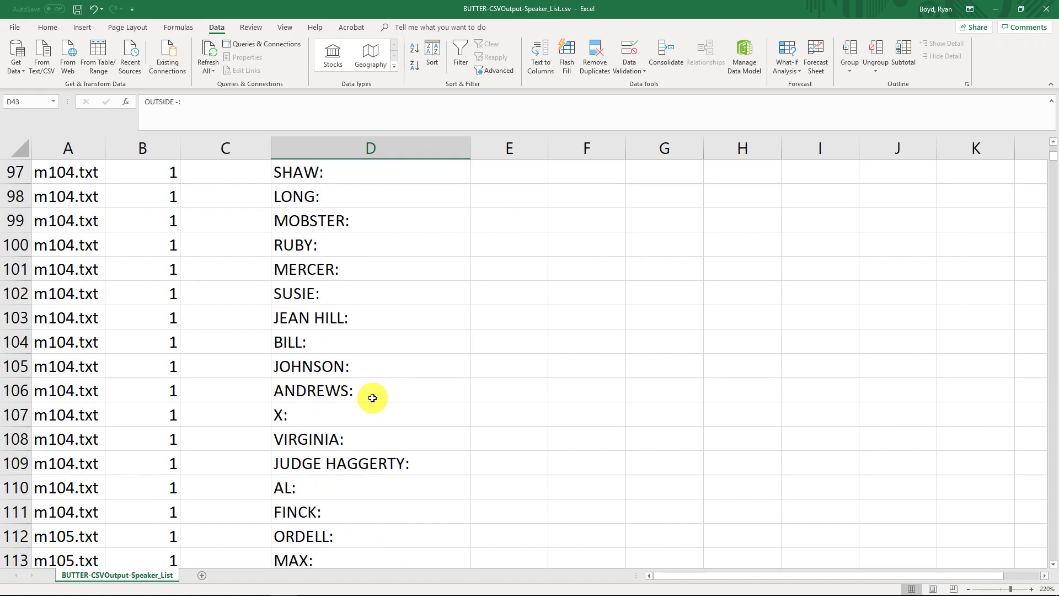
{"action": "scroll", "coordinate": [372, 398], "scroll_direction": "down", "scroll_amount": 5}
- Close the speaker list without saving and select Detect Speakers in Transcript in BUTTER's analysis pipeline
{"action": "left_click", "coordinate": [1046, 9]}
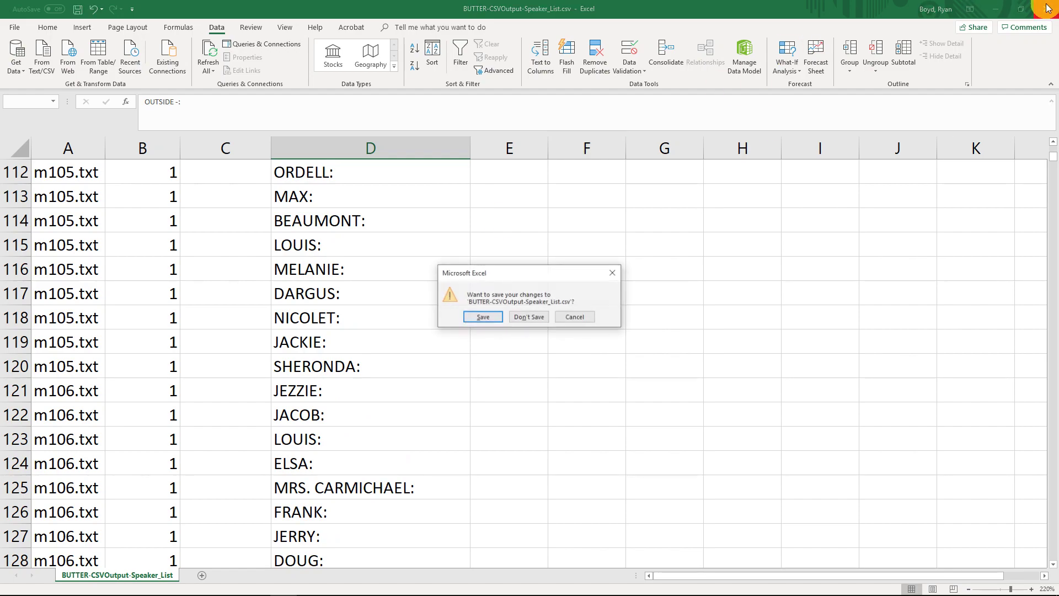
{"action": "left_click", "coordinate": [531, 317]}
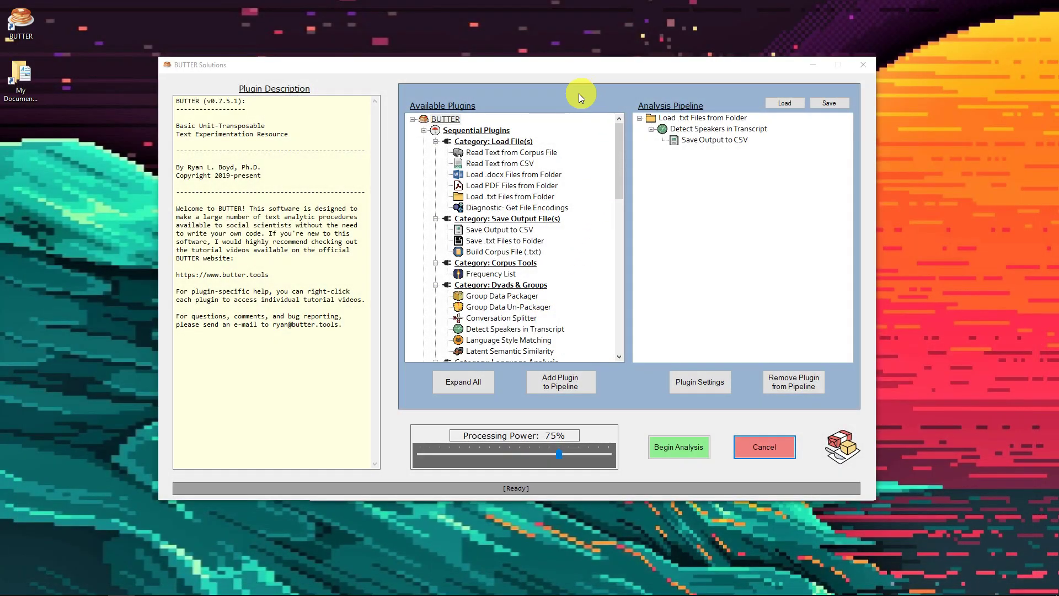
{"action": "left_click", "coordinate": [691, 131]}
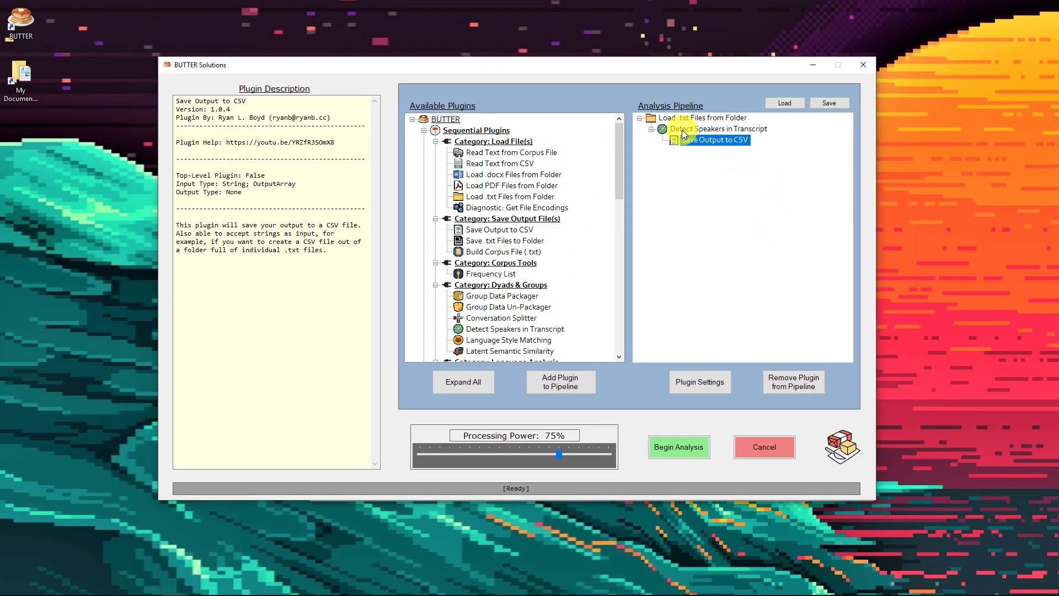